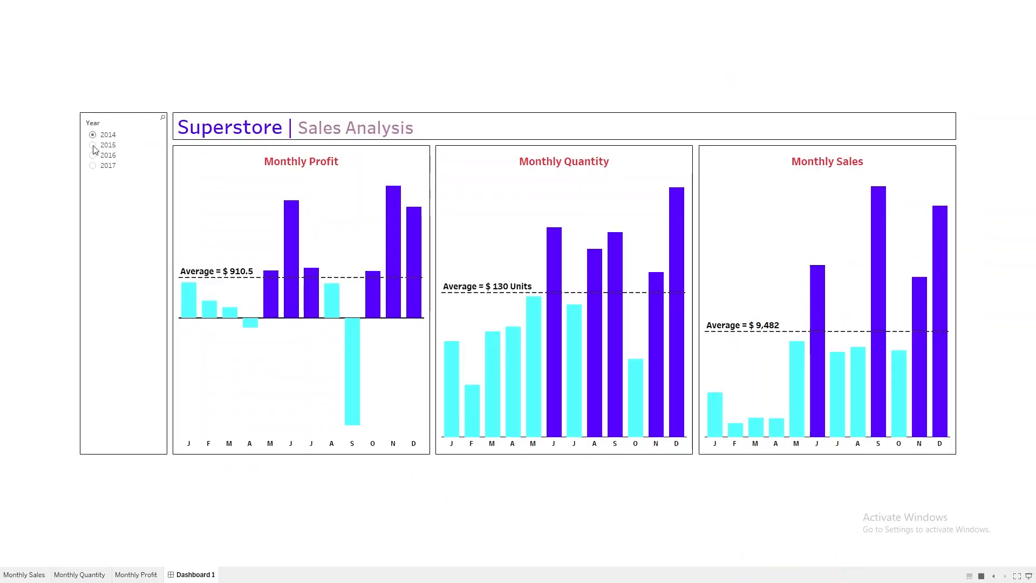
Filter the Superstore dashboard through the years 2014 to 2017 to examine how the monthly bars are highlighted.
left_click(92, 146)
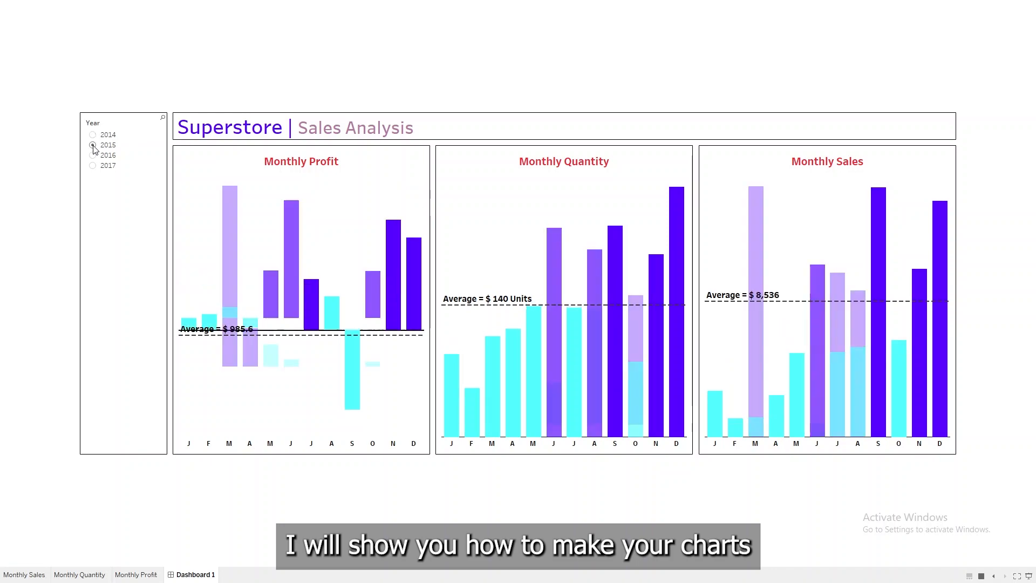
left_click(93, 156)
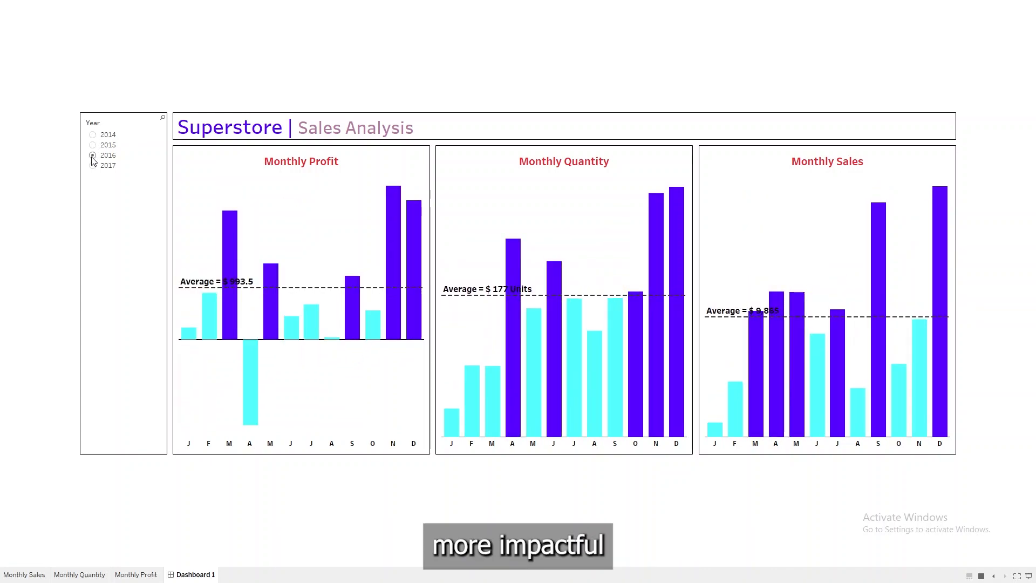
left_click(93, 166)
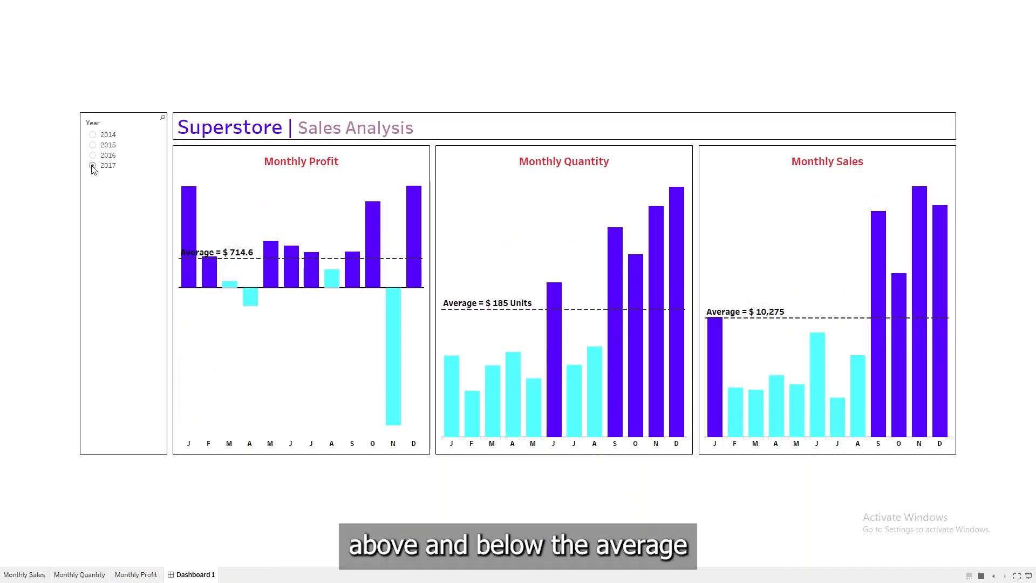
left_click(93, 136)
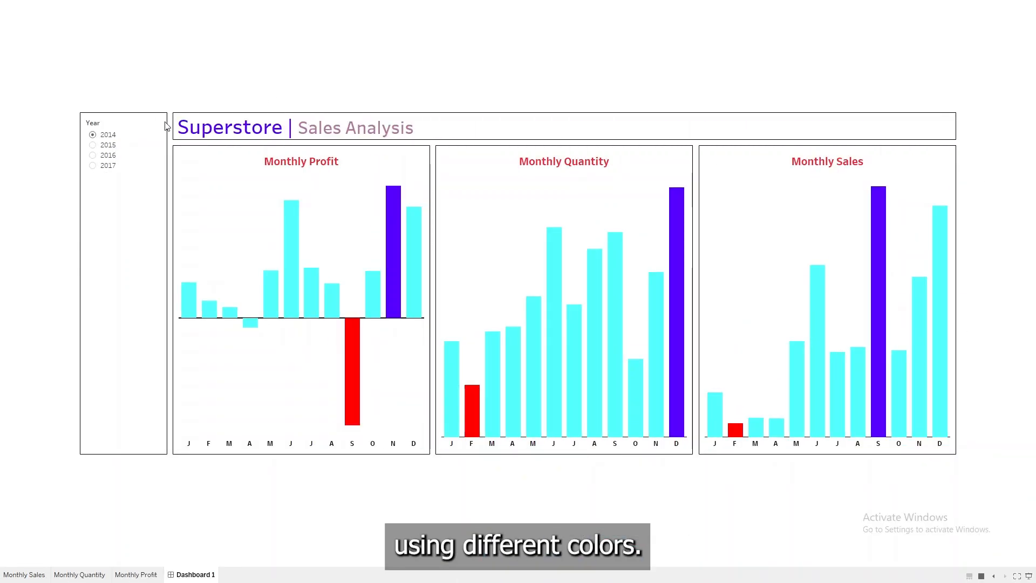
left_click(93, 145)
left_click(93, 156)
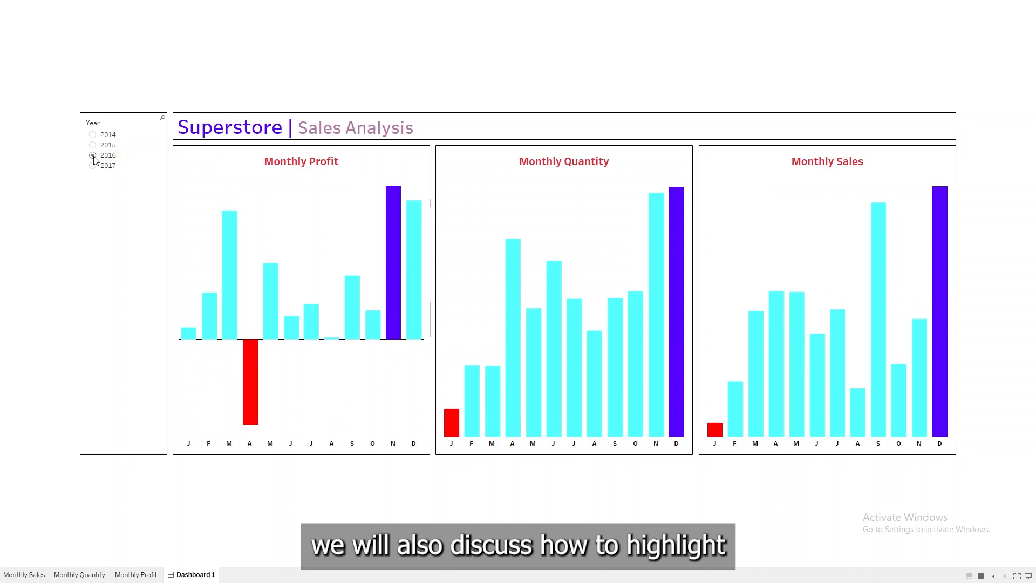
left_click(93, 167)
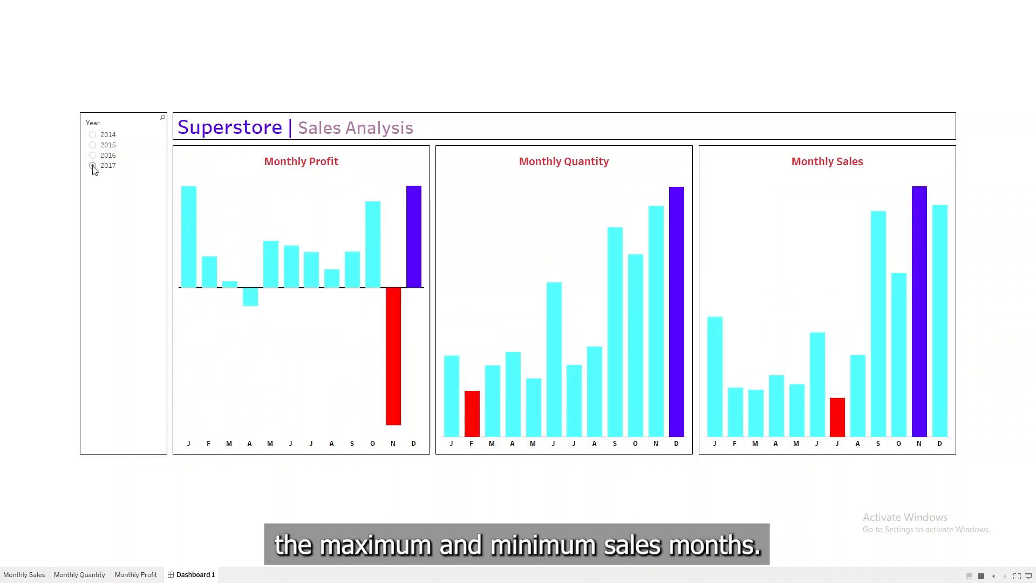
left_click(93, 156)
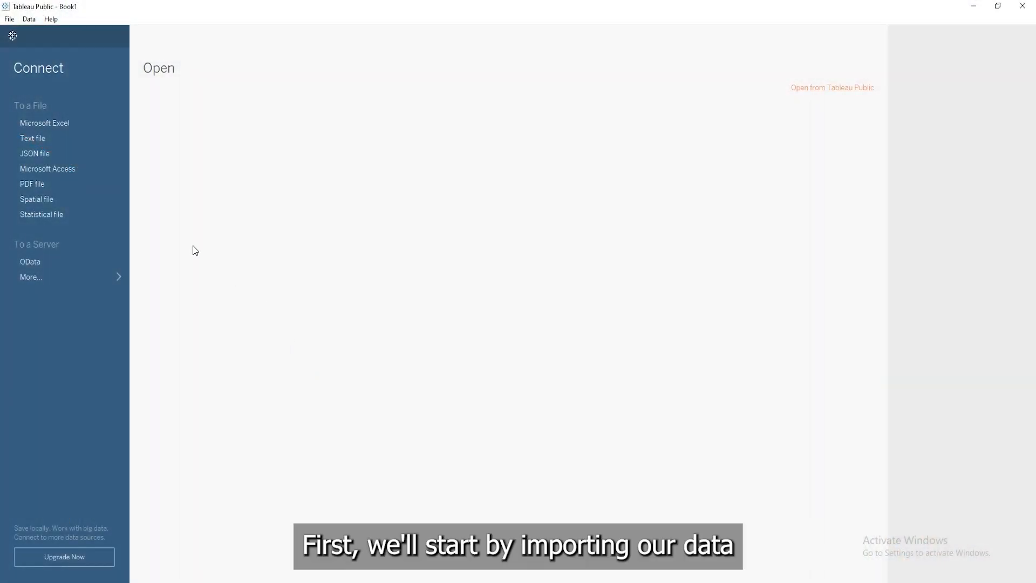
Connect to the Excel workbook Superstore File Final and add its Superstore Dataset sheet to the data source.
left_click(72, 119)
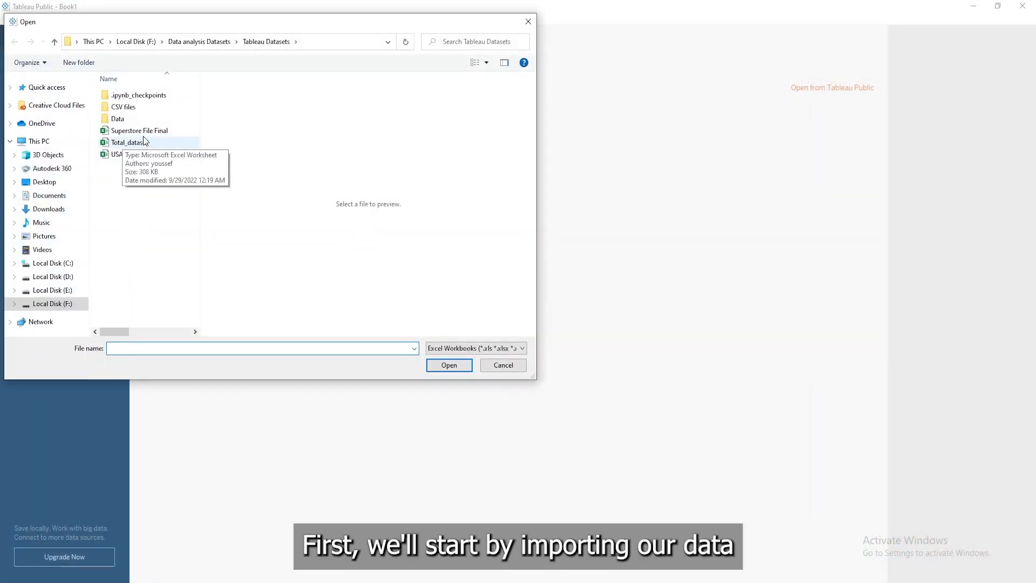
left_click(141, 131)
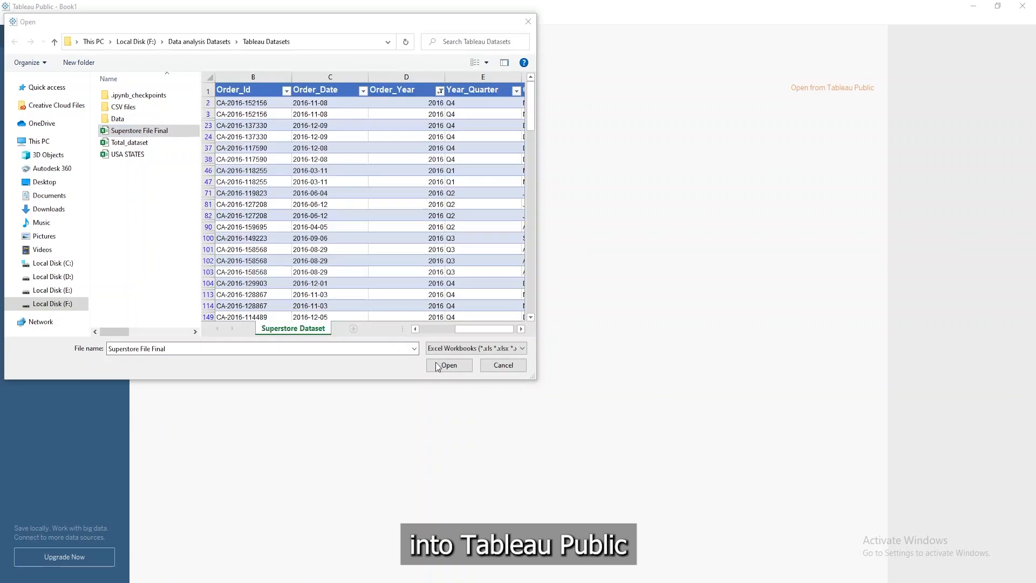
left_click(447, 366)
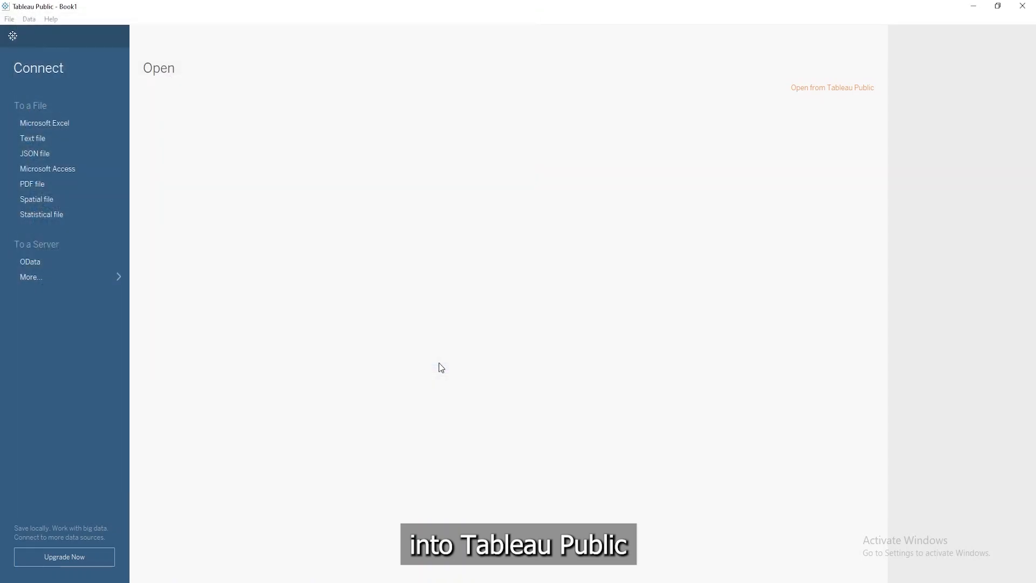
left_click_drag(79, 180, 385, 272)
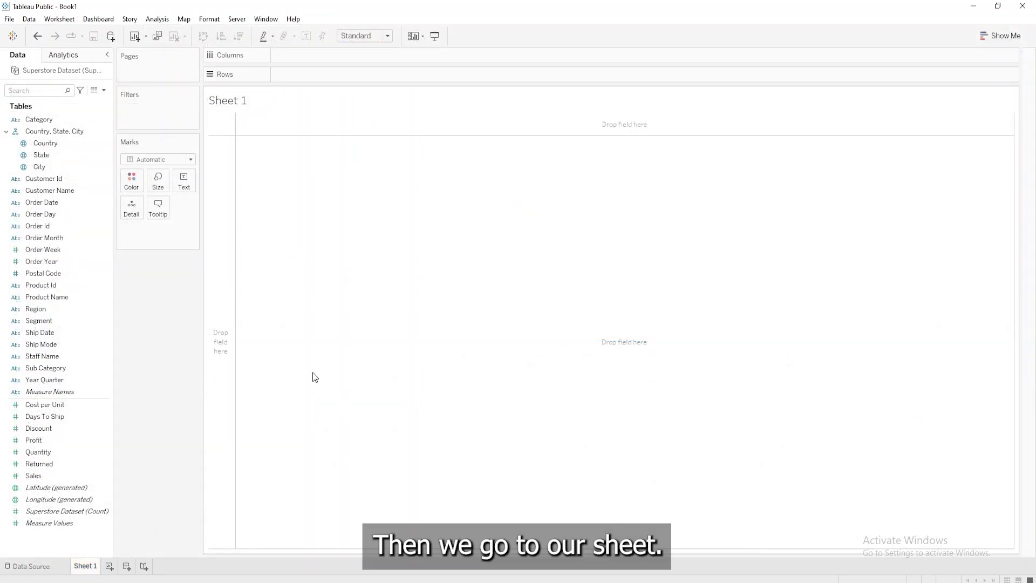
Change Order Date's data type to a date and place it on Columns as discrete months.
left_click(15, 203)
left_click(31, 255)
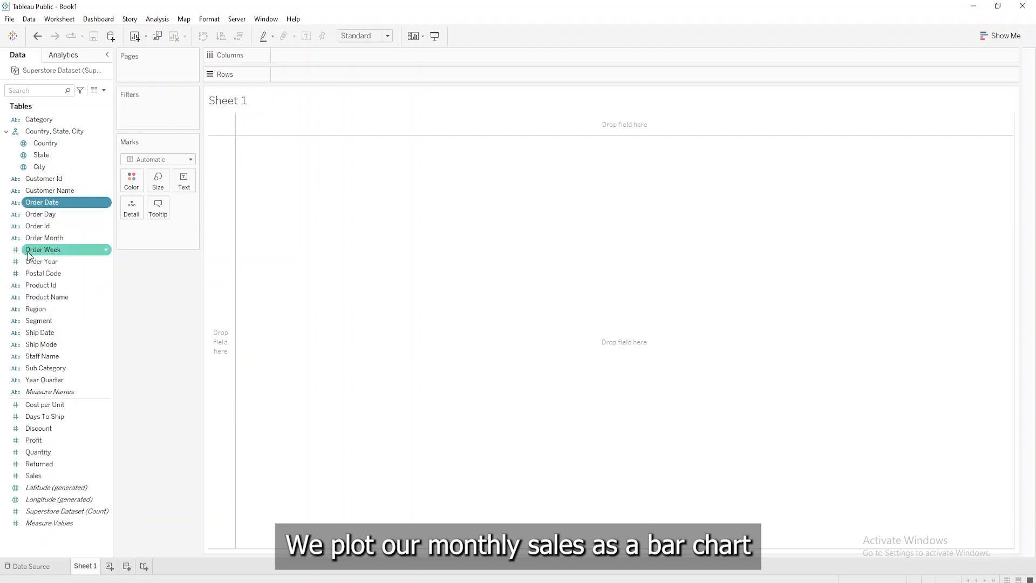
left_click_drag(35, 203, 310, 59)
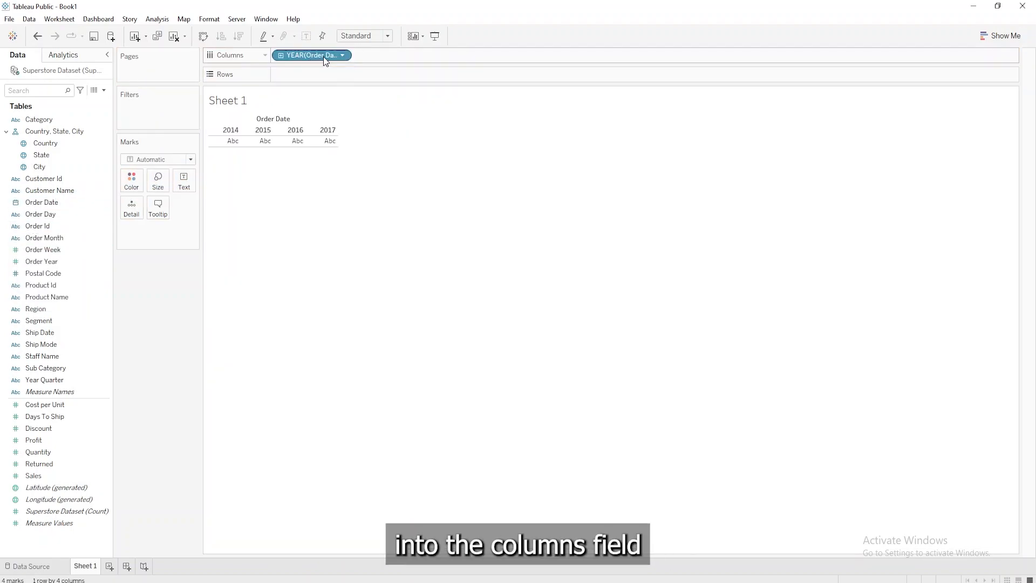
left_click(343, 56)
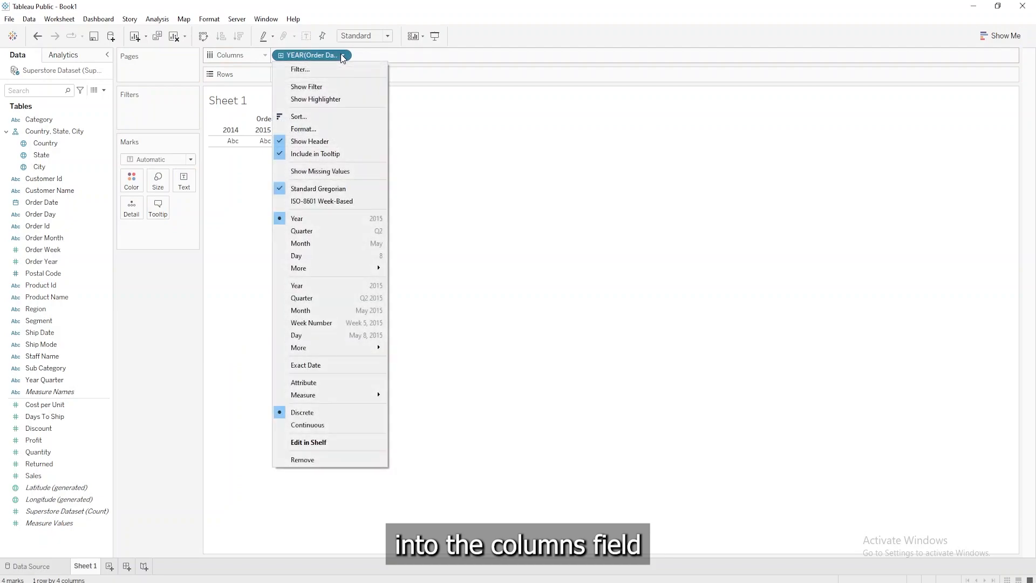
left_click(321, 248)
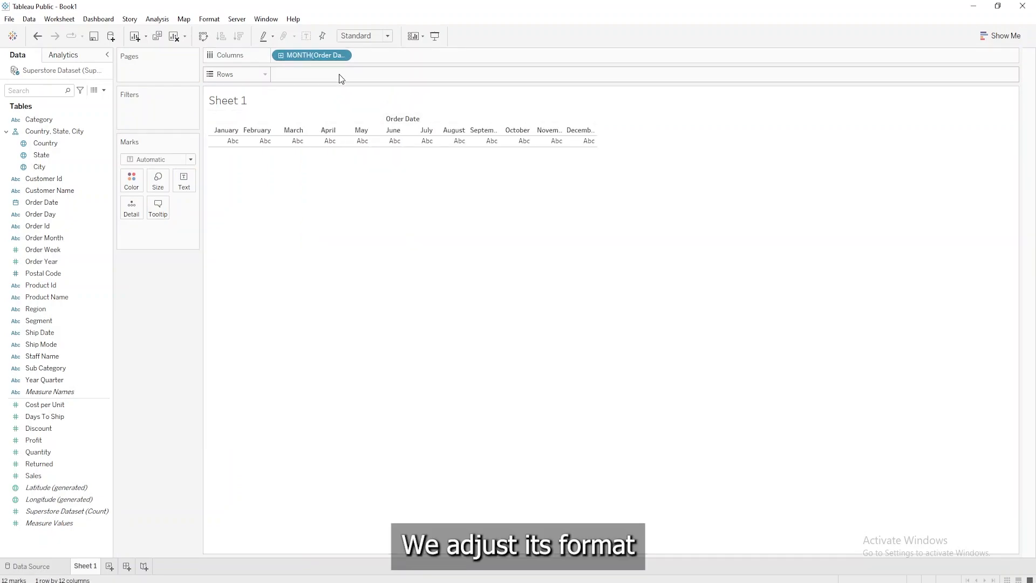
Format the Order Date month headers to show only the first letter of each month.
left_click(343, 56)
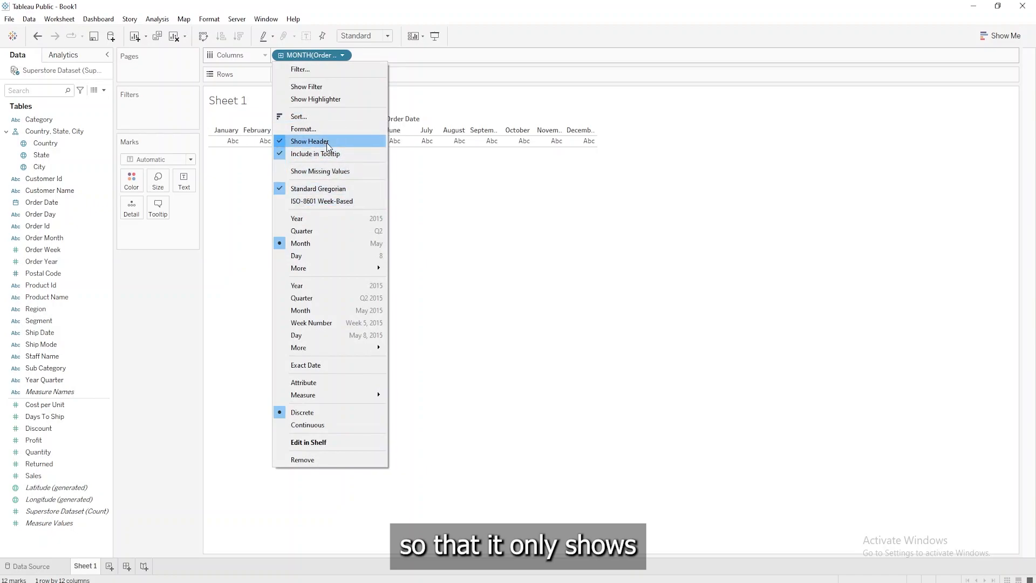
left_click(303, 129)
left_click(100, 161)
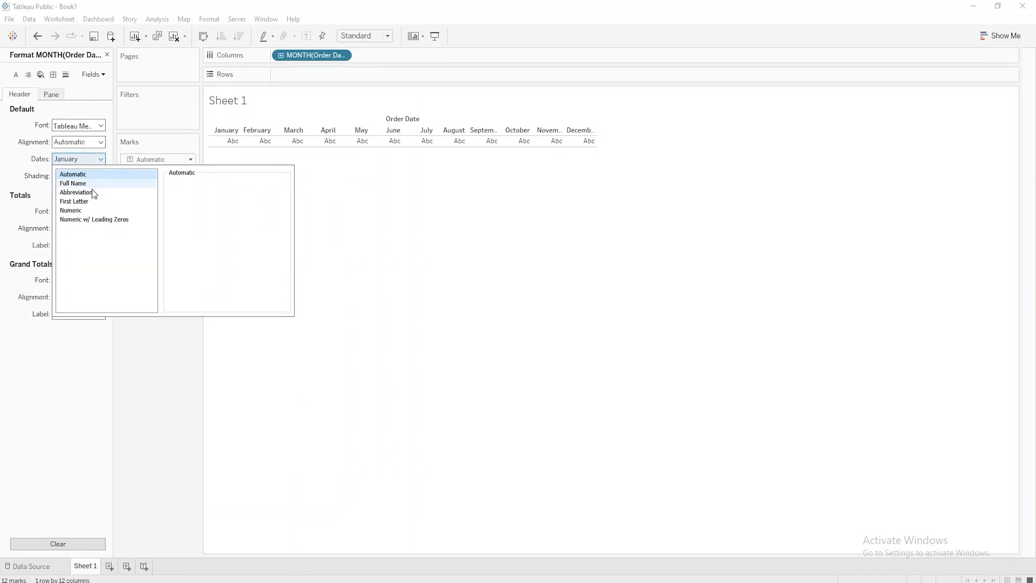
left_click(81, 201)
left_click(160, 376)
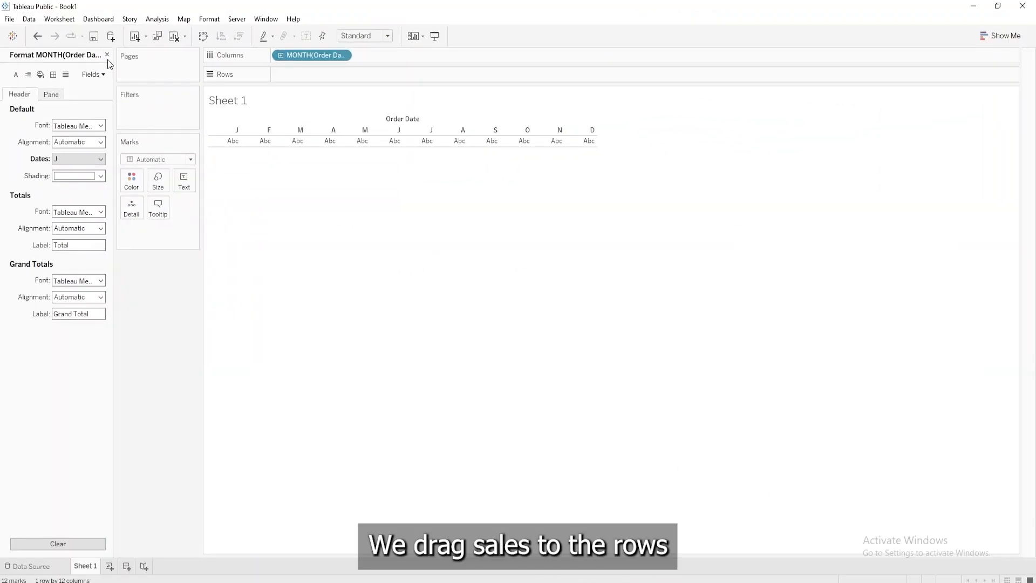
left_click(106, 55)
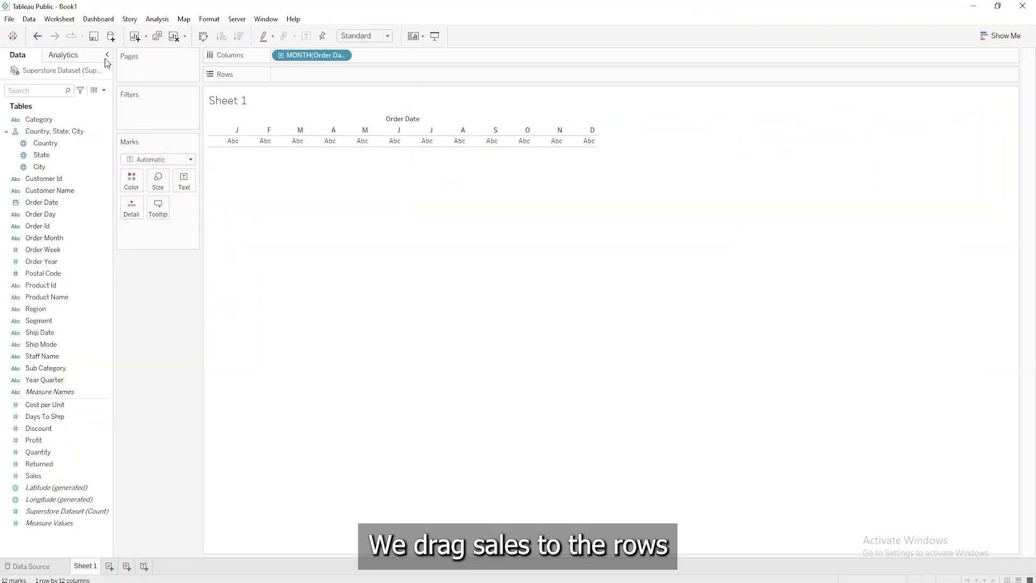
Plot the sum of Sales on Rows as a bar chart and add an average line.
left_click_drag(35, 476, 306, 73)
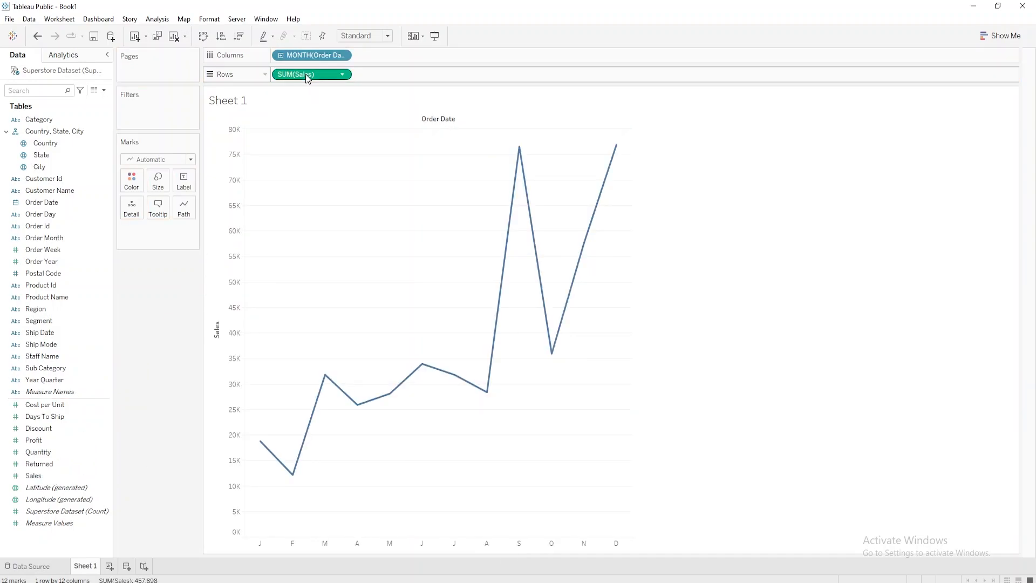
left_click(186, 159)
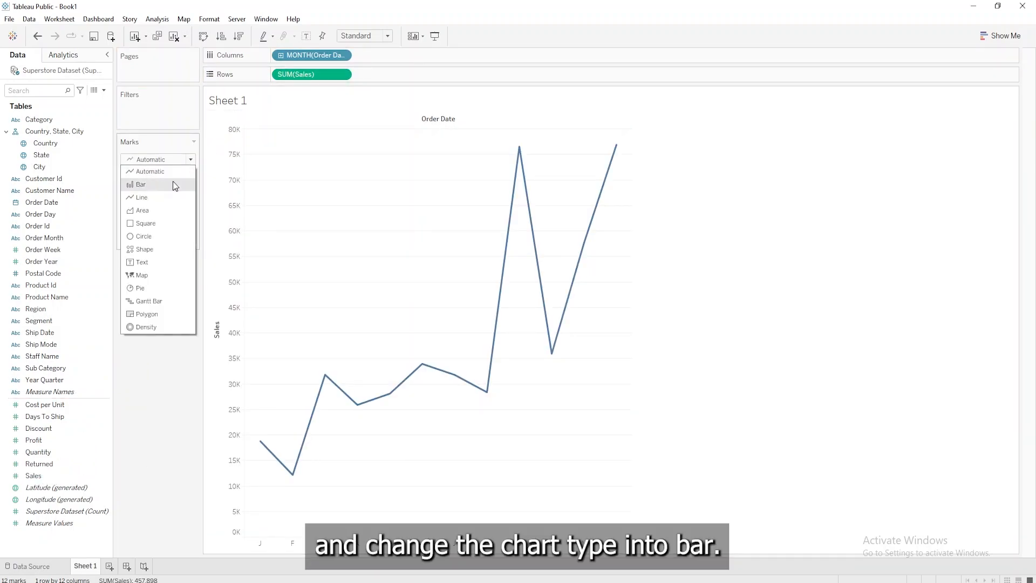
left_click(175, 185)
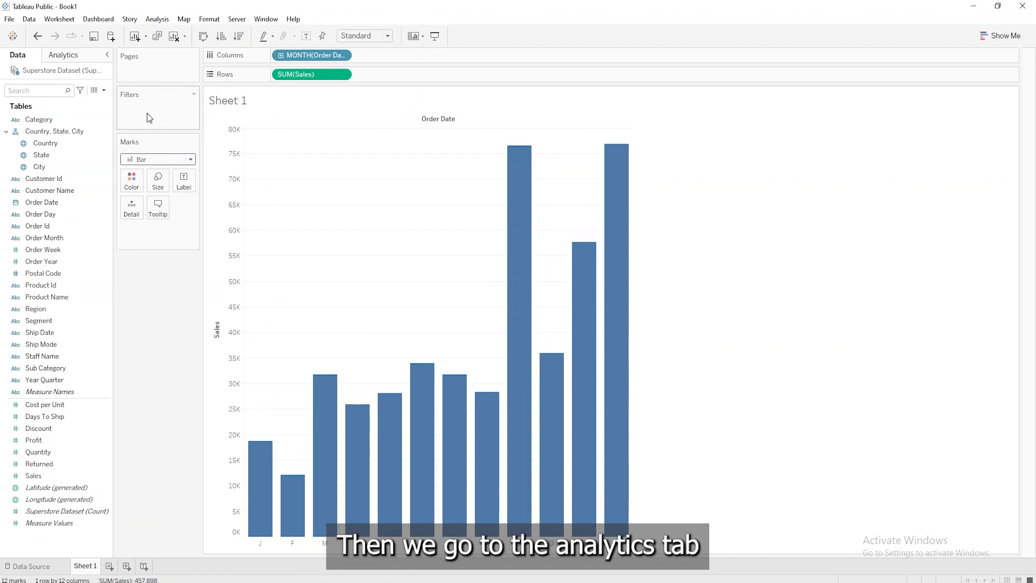
left_click(86, 56)
left_click_drag(62, 100, 312, 142)
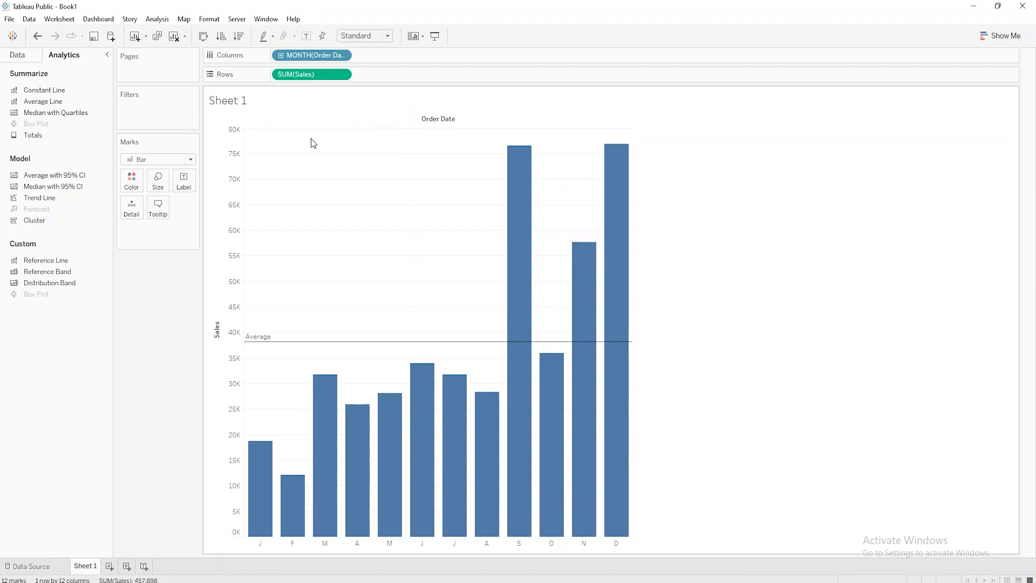
Hide the Order Date field label above the columns and the Sales axis header.
right_click(353, 124)
left_click(367, 167)
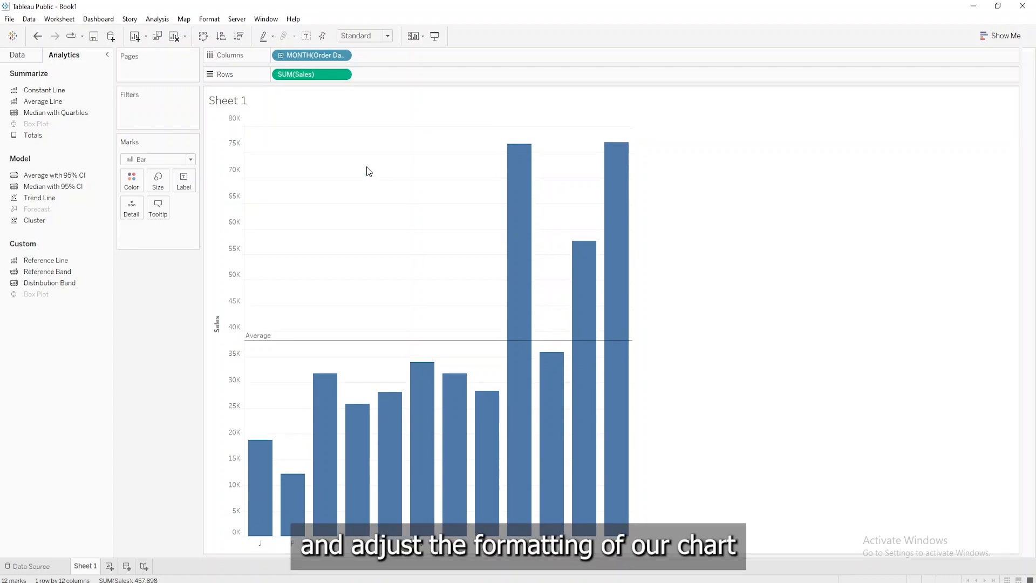
right_click(243, 227)
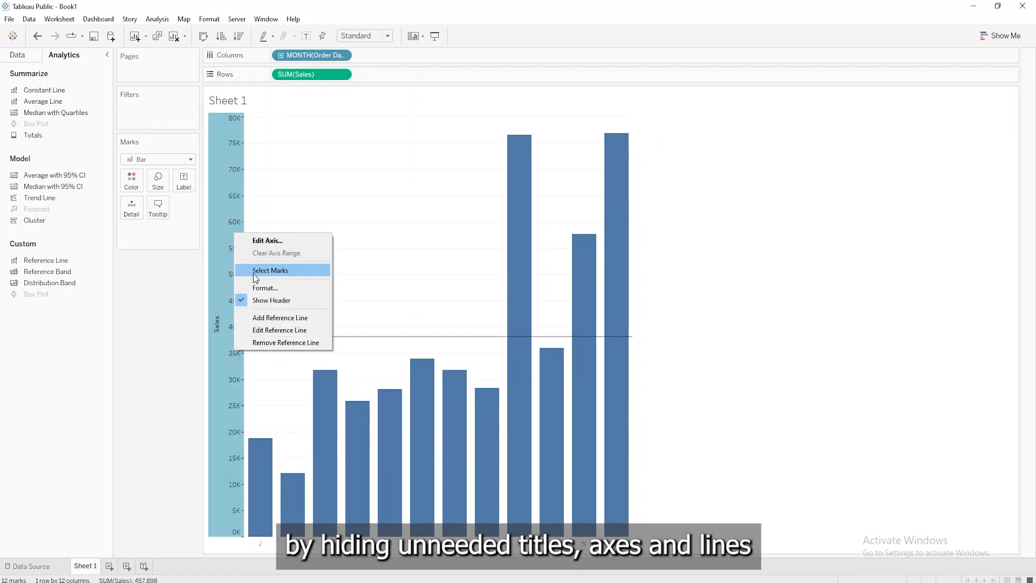
left_click(261, 299)
Set the sheet's zero, trend, reference and drop lines, axis rulers and axis ticks to None.
left_click(210, 19)
left_click(229, 126)
left_click(95, 142)
left_click(80, 157)
left_click(75, 160)
left_click(73, 173)
left_click(75, 177)
left_click(75, 191)
left_click(76, 192)
left_click(75, 207)
left_click(75, 209)
left_click(67, 224)
left_click(71, 242)
Remove the grid lines from the chart's rows.
left_click(54, 94)
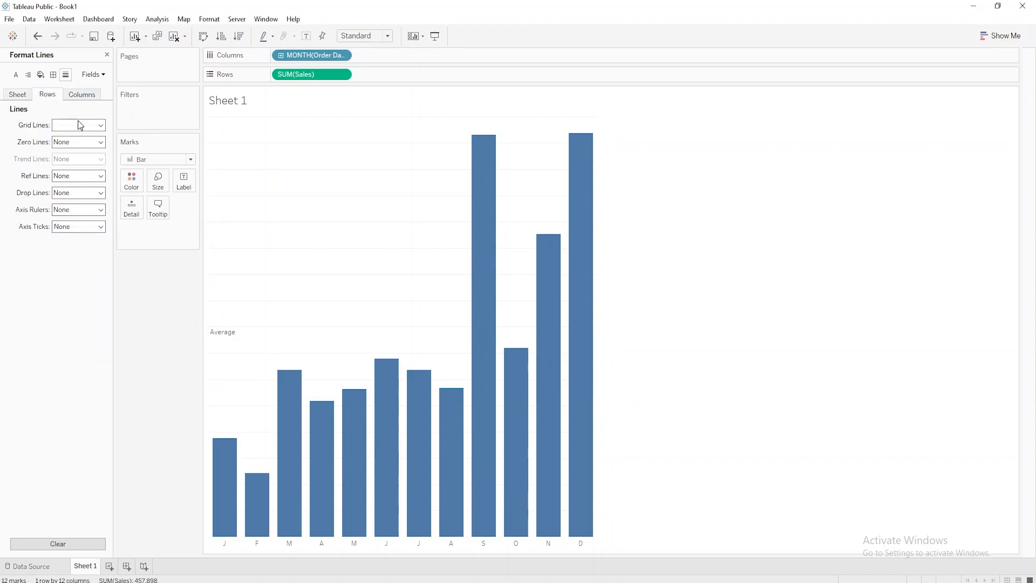
left_click(71, 125)
left_click(61, 110)
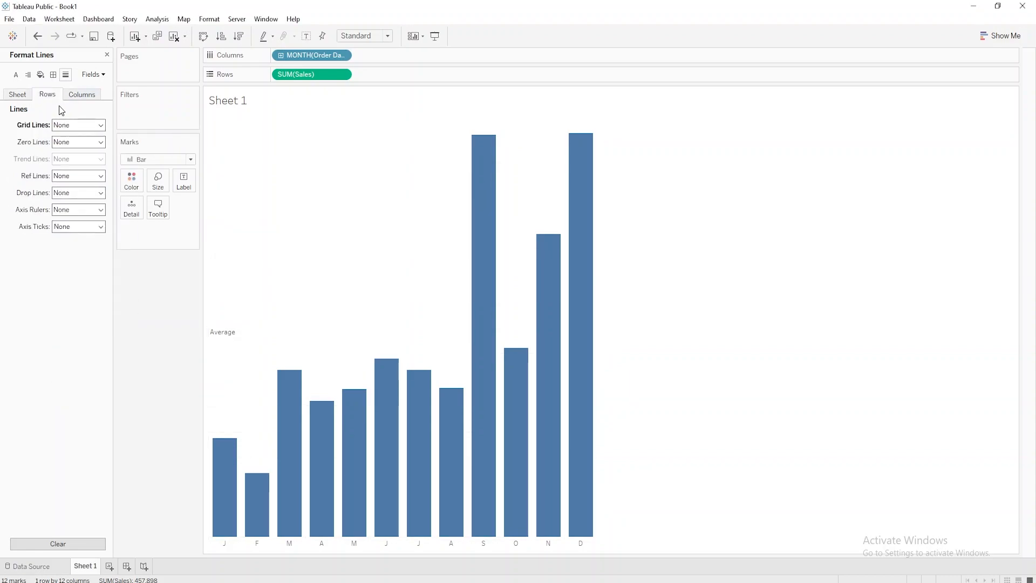
Format the month labels below the bars in bold black Tableau Medium.
right_click(257, 543)
left_click(274, 493)
left_click(100, 126)
left_click(128, 142)
left_click(89, 170)
left_click(59, 171)
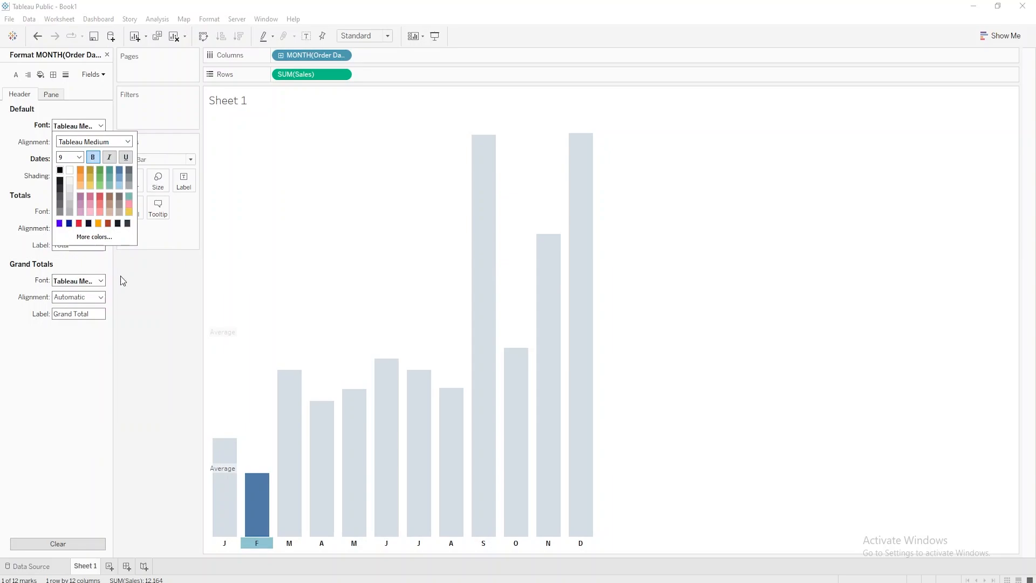
left_click(121, 268)
Give the average reference line the custom label "Average = <Value>".
right_click(218, 335)
left_click(242, 342)
left_click(507, 259)
left_click(483, 295)
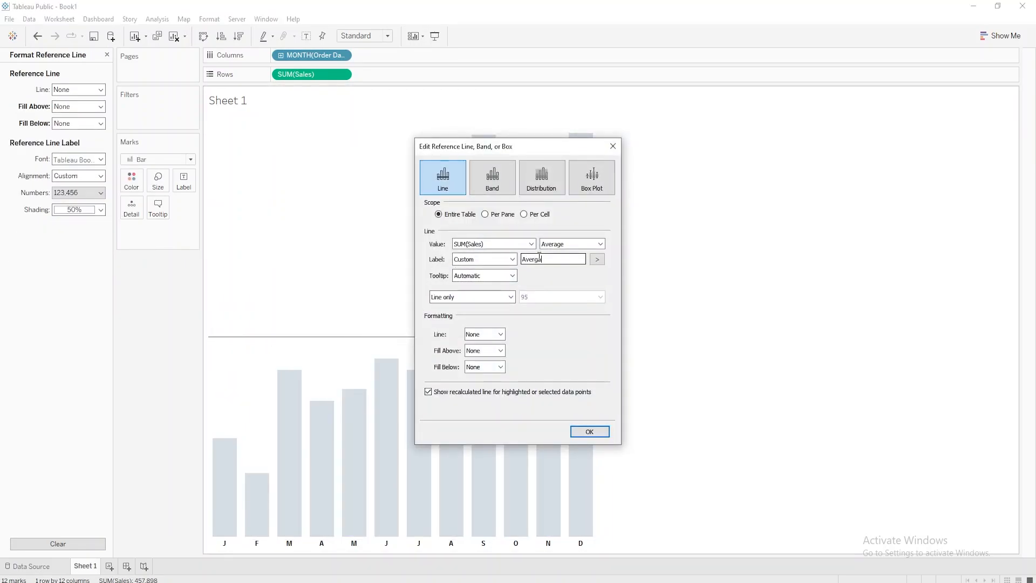
type("Average =")
left_click(597, 259)
left_click(615, 310)
Make the average line dashed with the second-thinnest weight and apply the reference line settings.
left_click(491, 334)
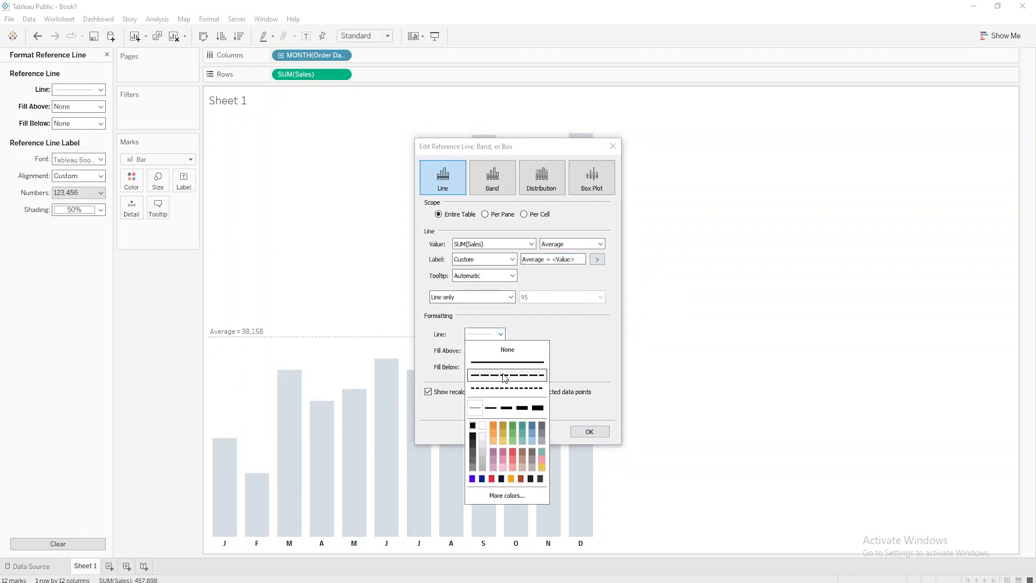
left_click(497, 411)
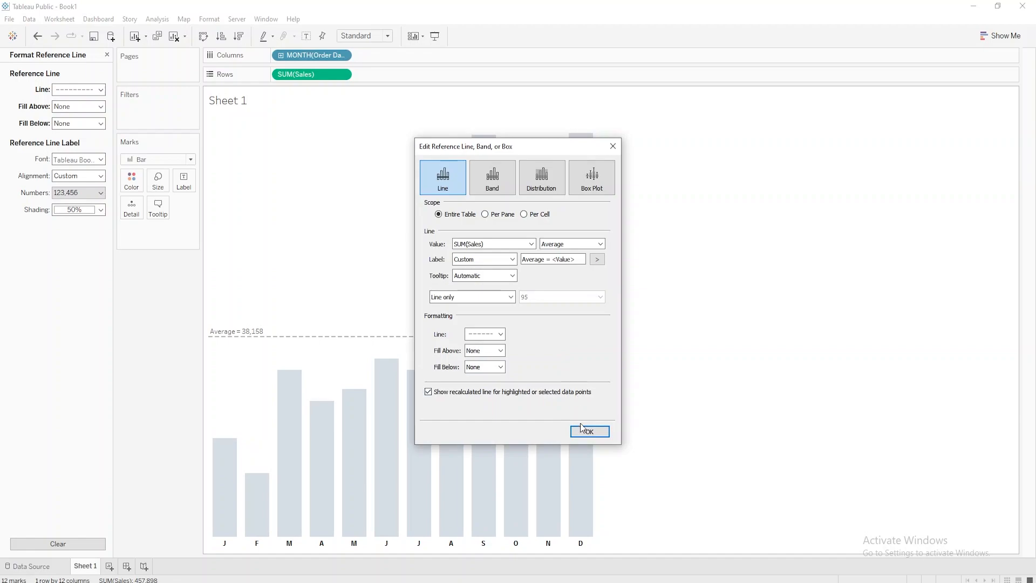
left_click(589, 431)
Format the Sales numbers as custom currency with no decimal places and a "$ " prefix.
left_click(347, 74)
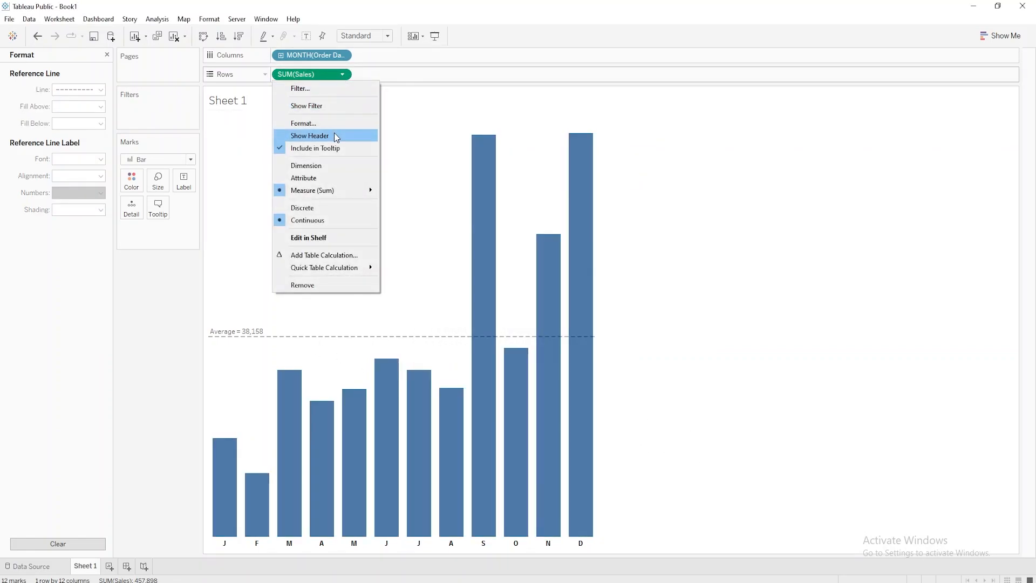
left_click(331, 125)
left_click(98, 194)
left_click(99, 245)
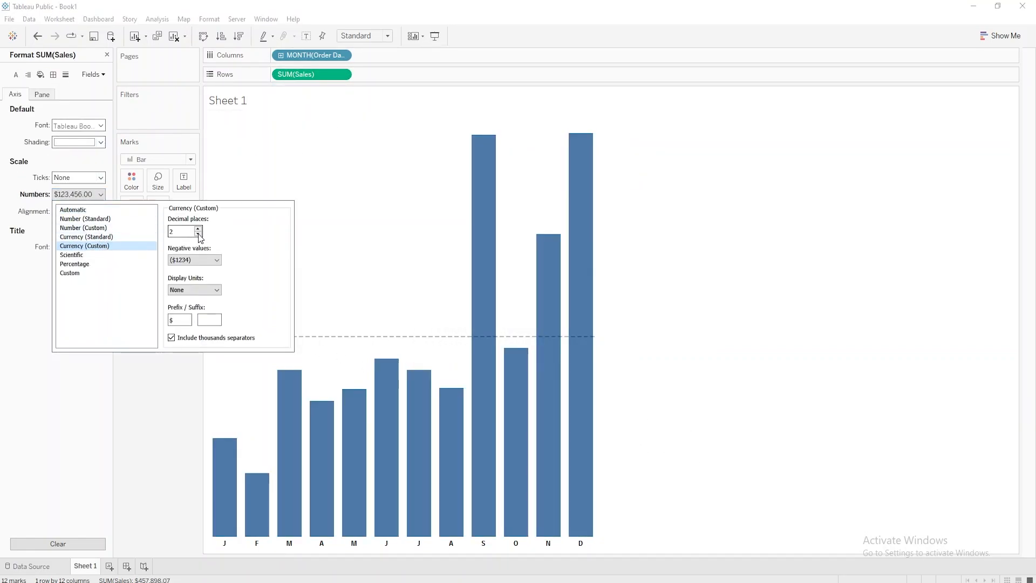
left_click(182, 356)
Format the average line's label in larger, bold Tableau Medium text.
right_click(211, 335)
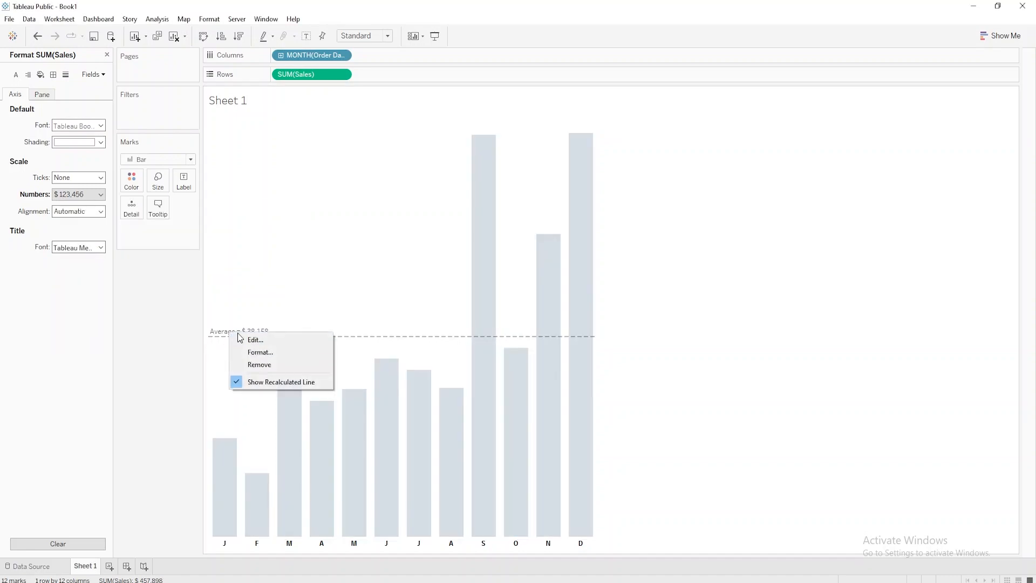
left_click(259, 353)
left_click(78, 159)
left_click(127, 175)
left_click(75, 201)
left_click(79, 191)
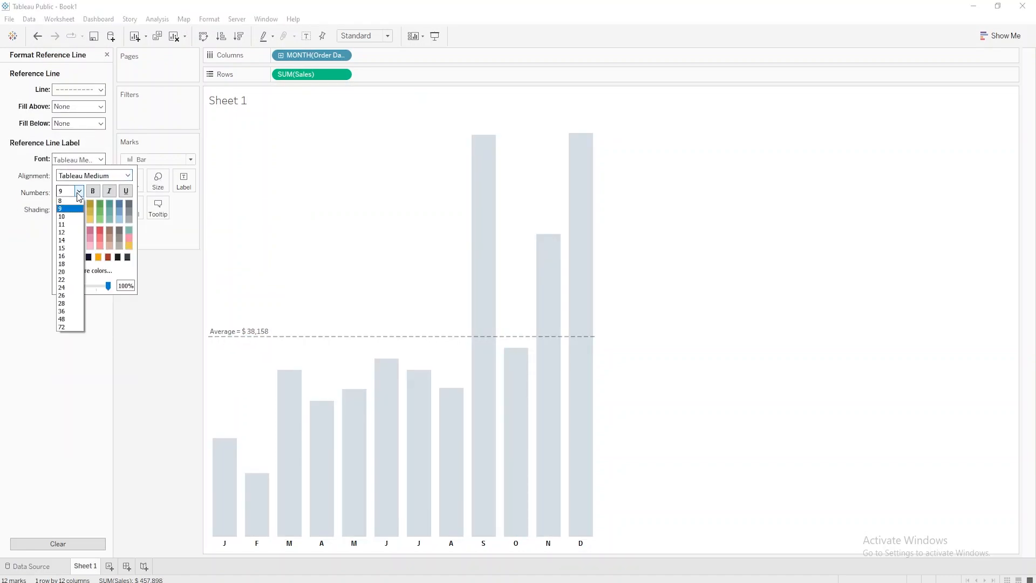
left_click(75, 237)
left_click(79, 159)
left_click(92, 191)
left_click(141, 338)
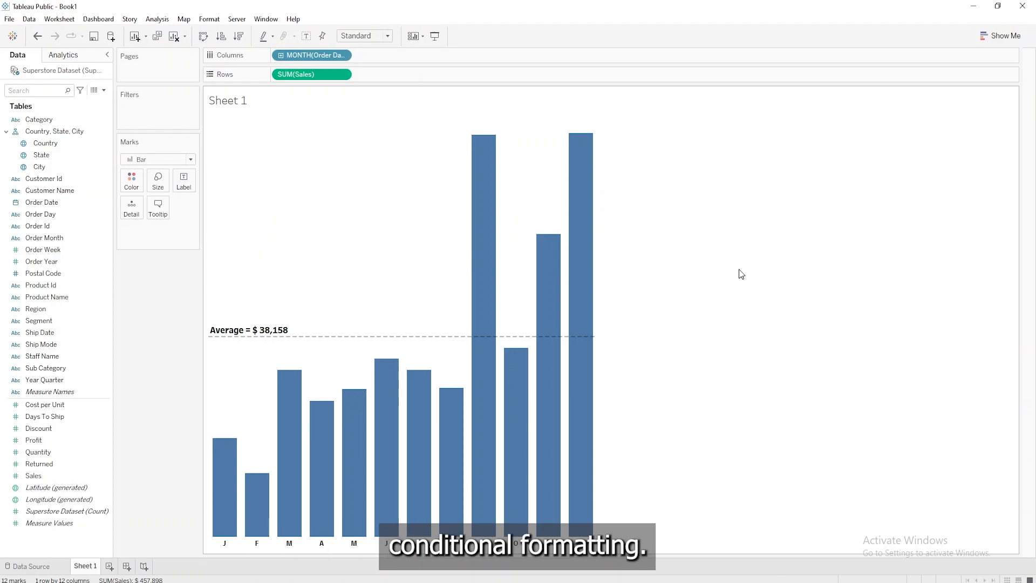
Create a calculated field named "Monthly Sales" with the formula { FIXED DATEPART('month', [Order Date]): SUM([Sales])}.
left_click(104, 90)
left_click(102, 102)
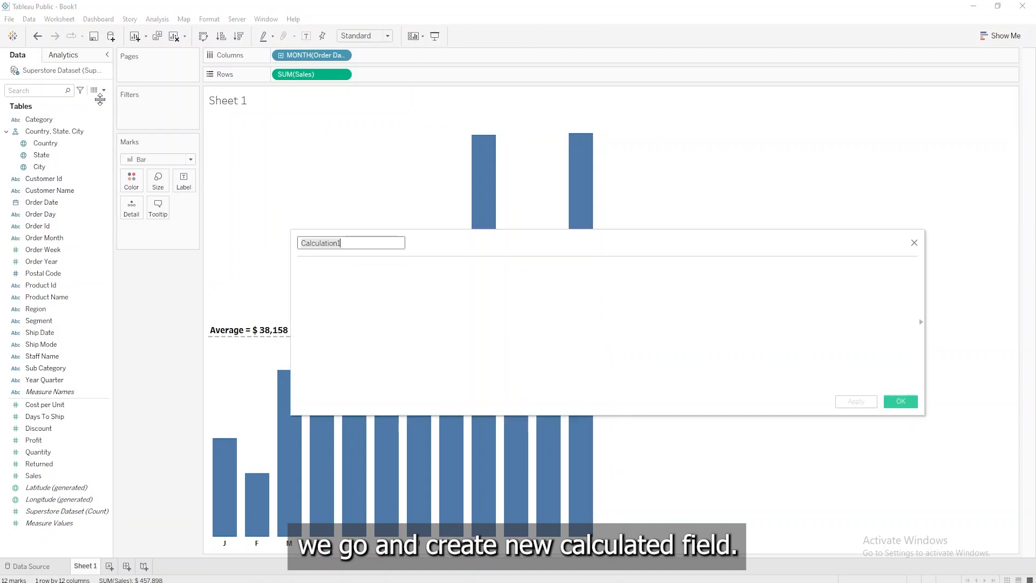
type("Monthly")
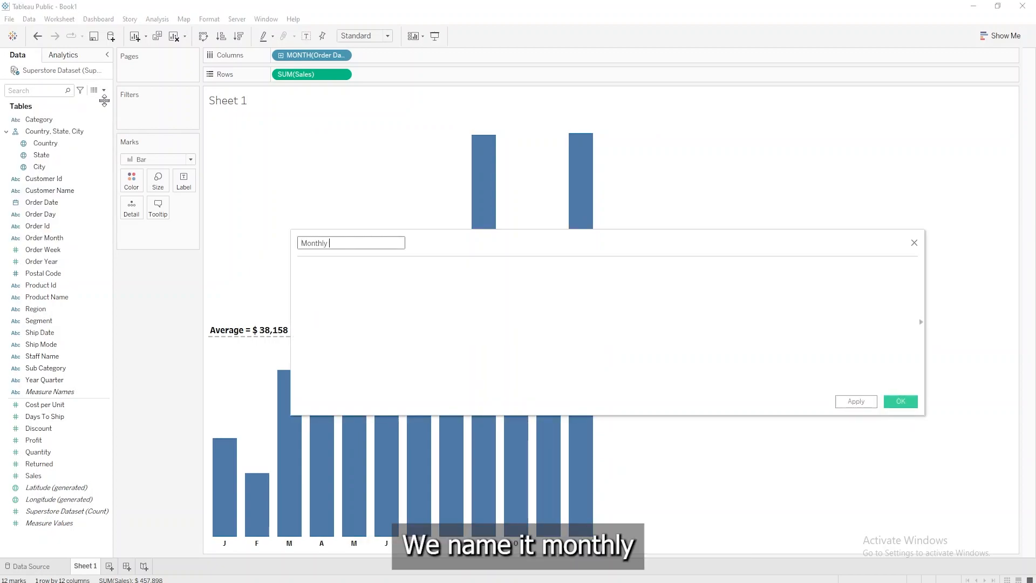
type(" Sales")
key("Tab")
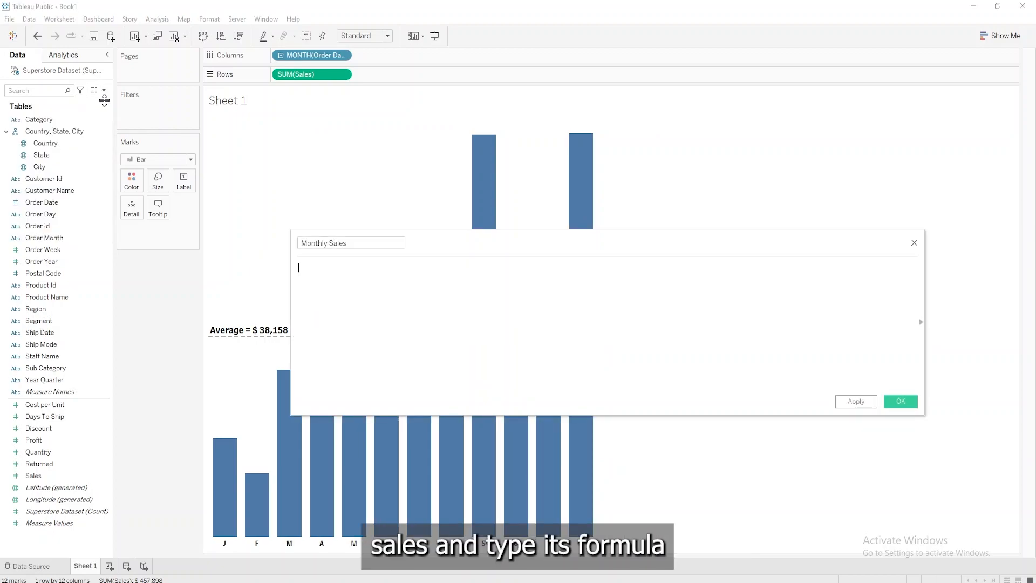
type("{ FIXED")
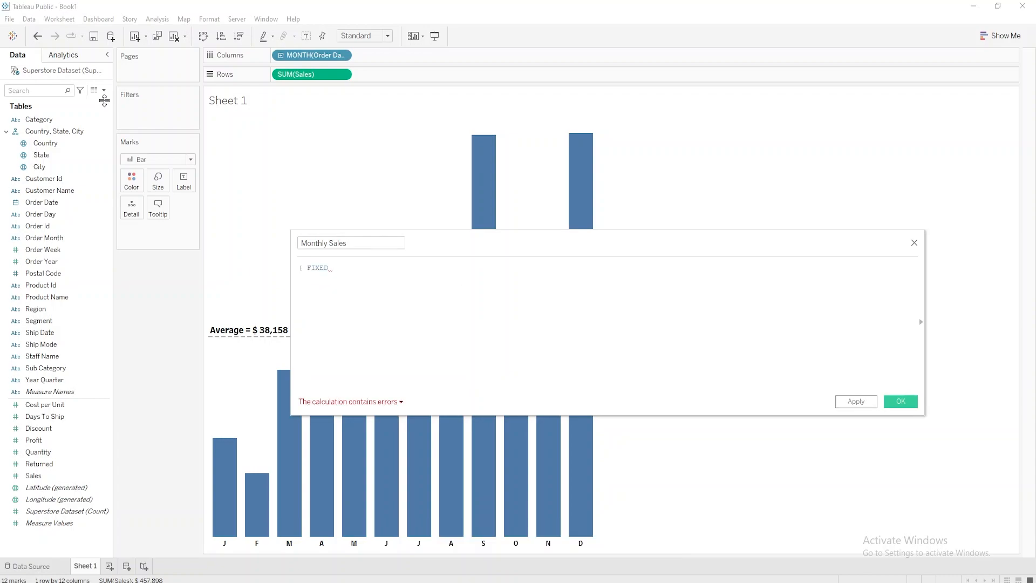
left_click_drag(312, 55, 371, 289)
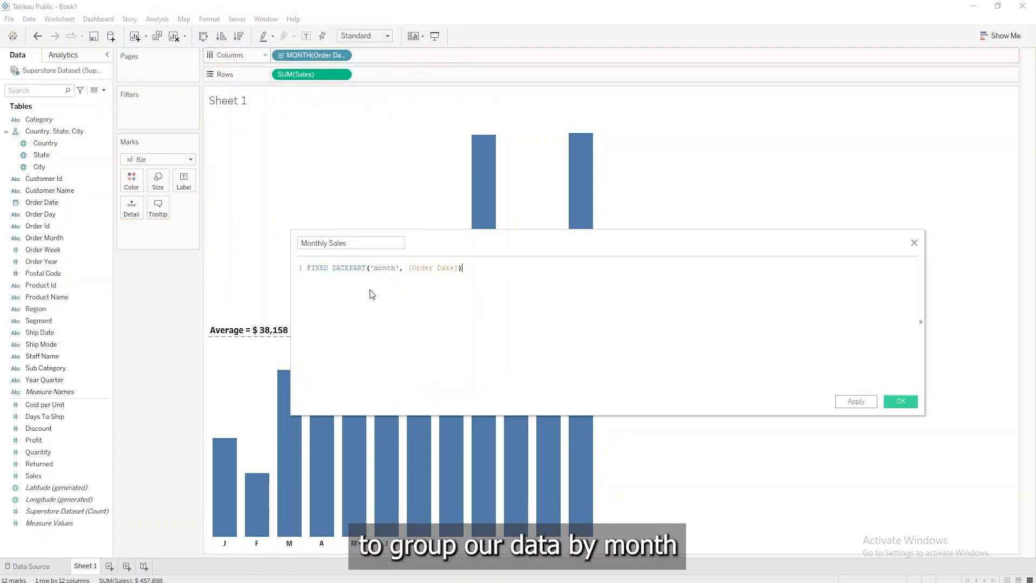
type(": SUM([Sales])")
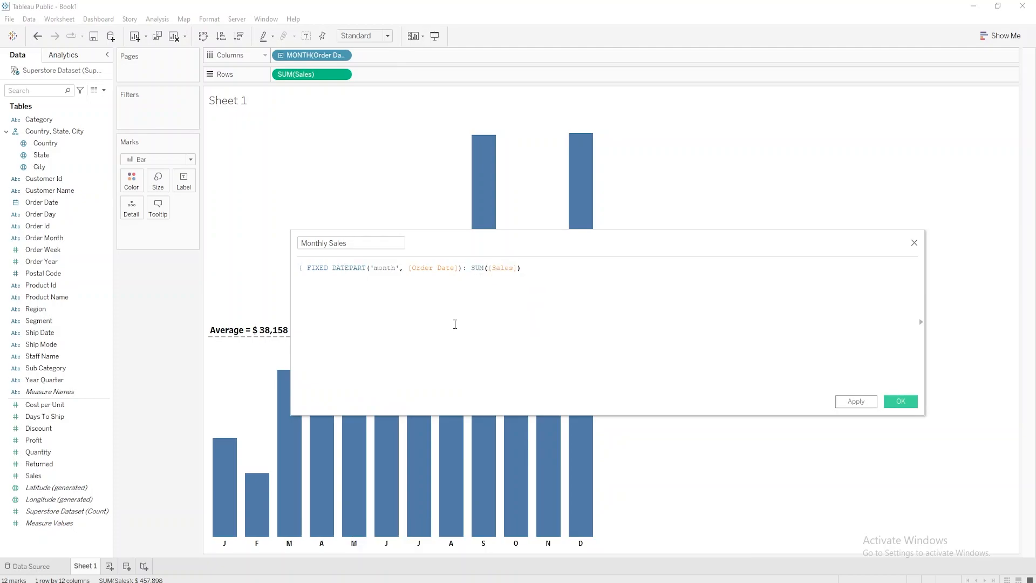
type("}")
left_click(898, 402)
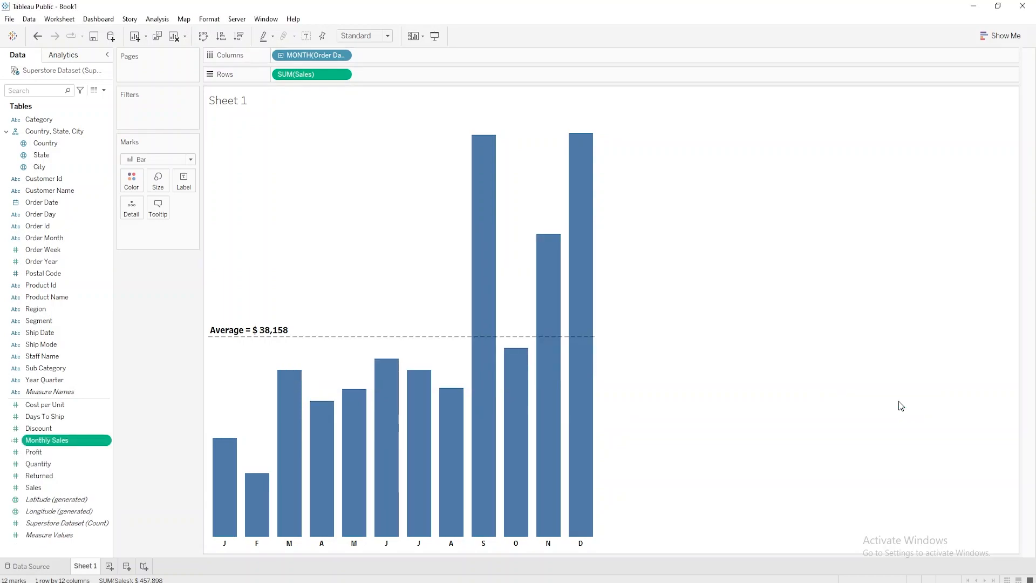
Start a calculated field named "Maximum Sales Month" with the condition IF [Monthly Sales] = {MAX([Monthly Sales])}.
left_click(103, 91)
left_click(99, 98)
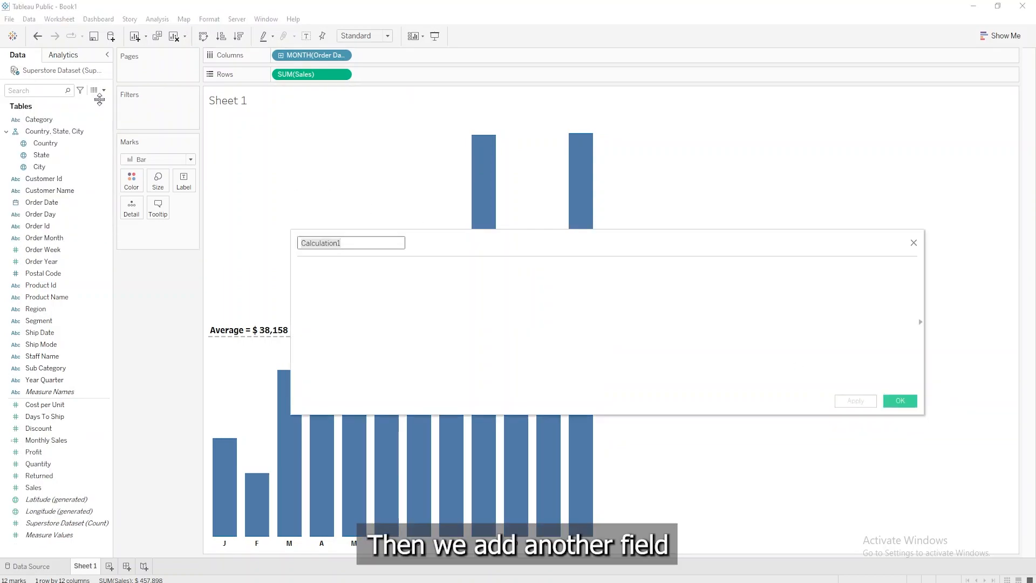
type("Maximum Sales")
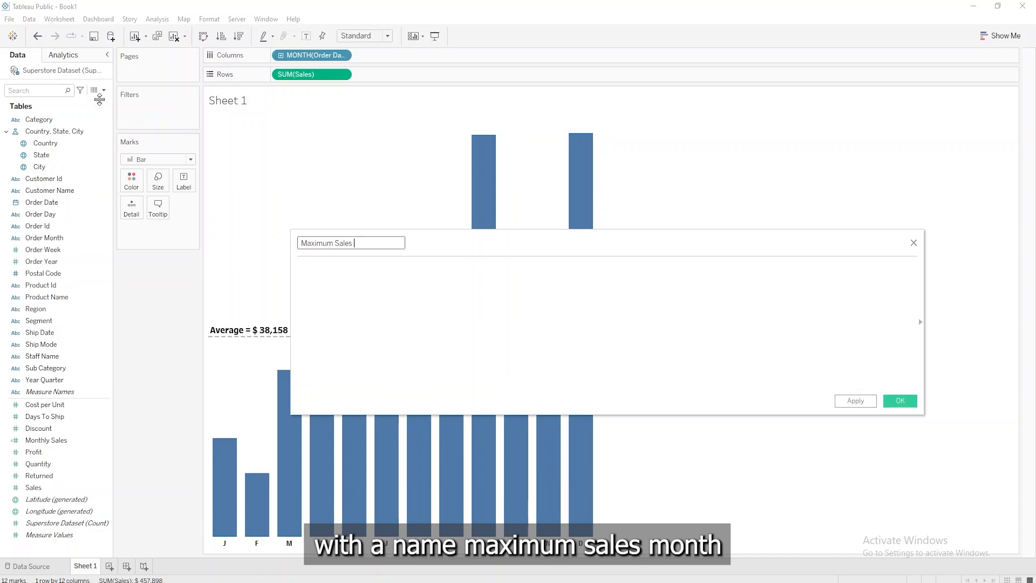
type("IF")
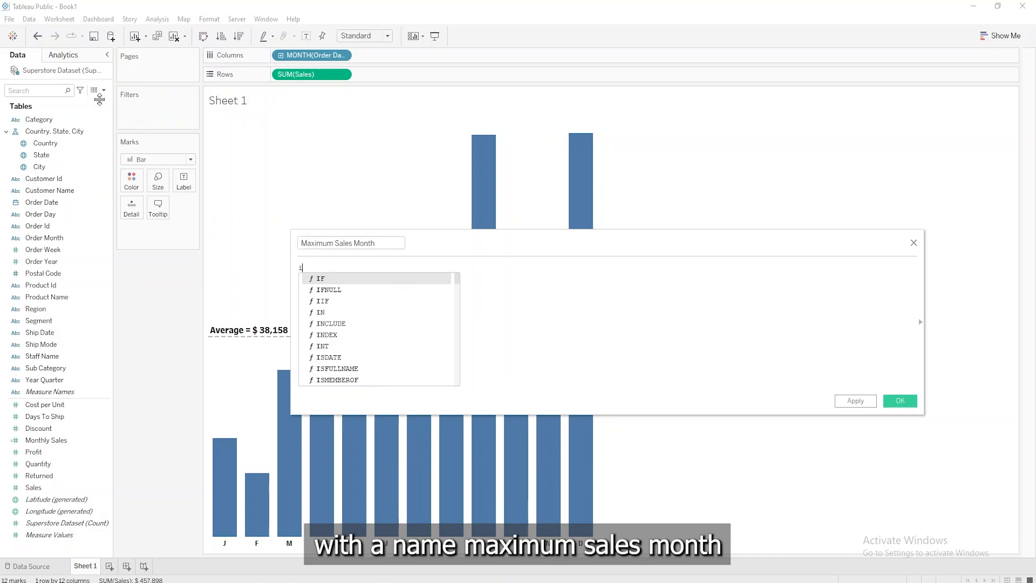
left_click_drag(46, 440, 376, 301)
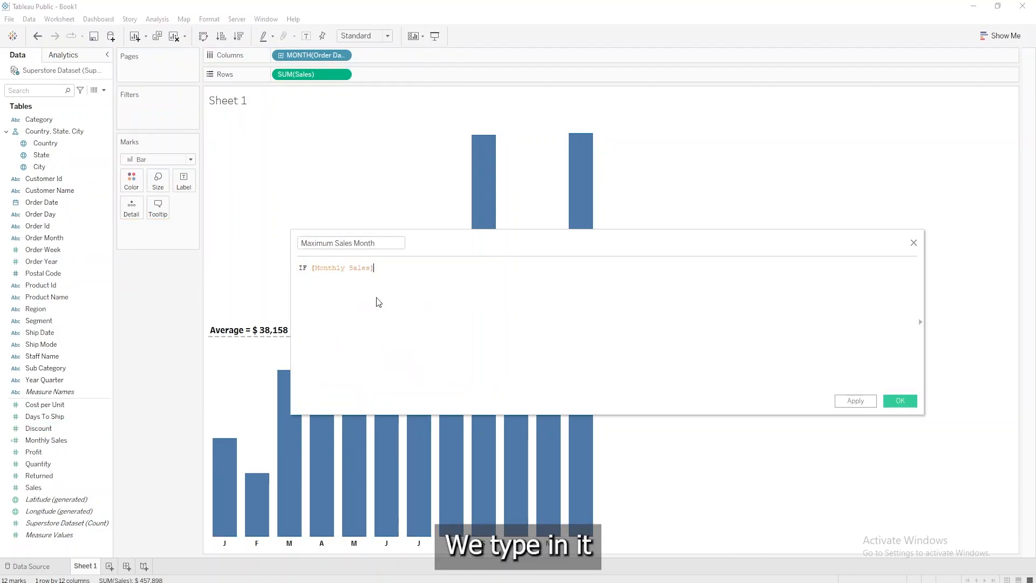
type("= (MAX(")
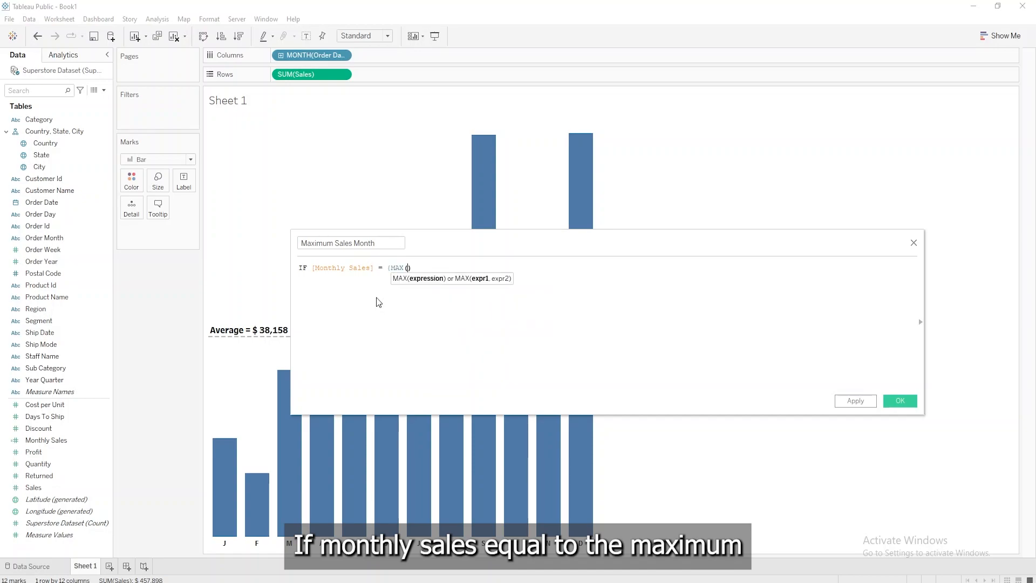
left_click_drag(53, 442, 460, 316)
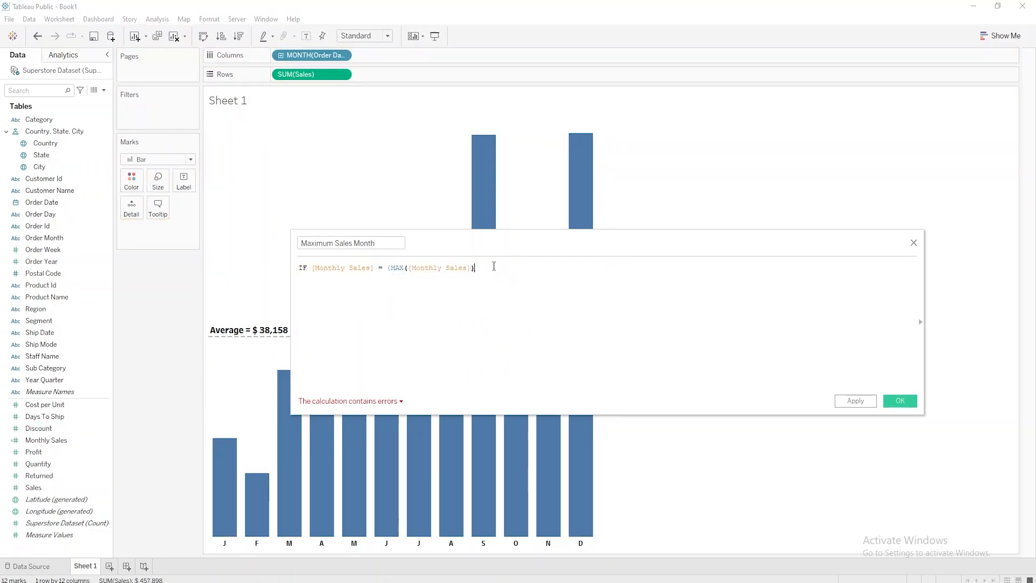
type(")")
Complete the Maximum Sales Month formula with THEN 1, ELSE 0 and END on separate lines, and save the field.
key("Return")
type("THEN 1")
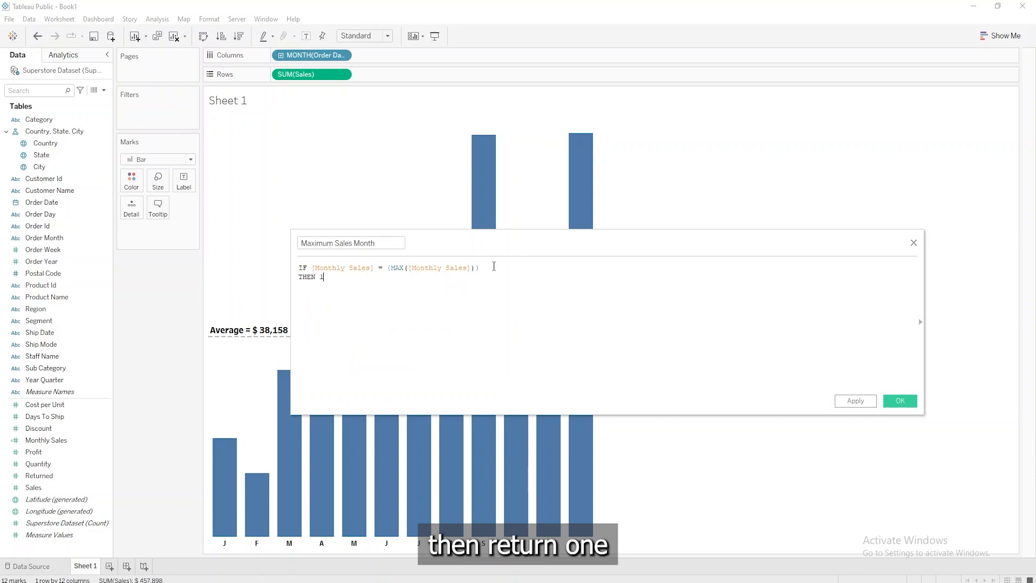
key("Return")
type("ELSE 0 ")
type("END")
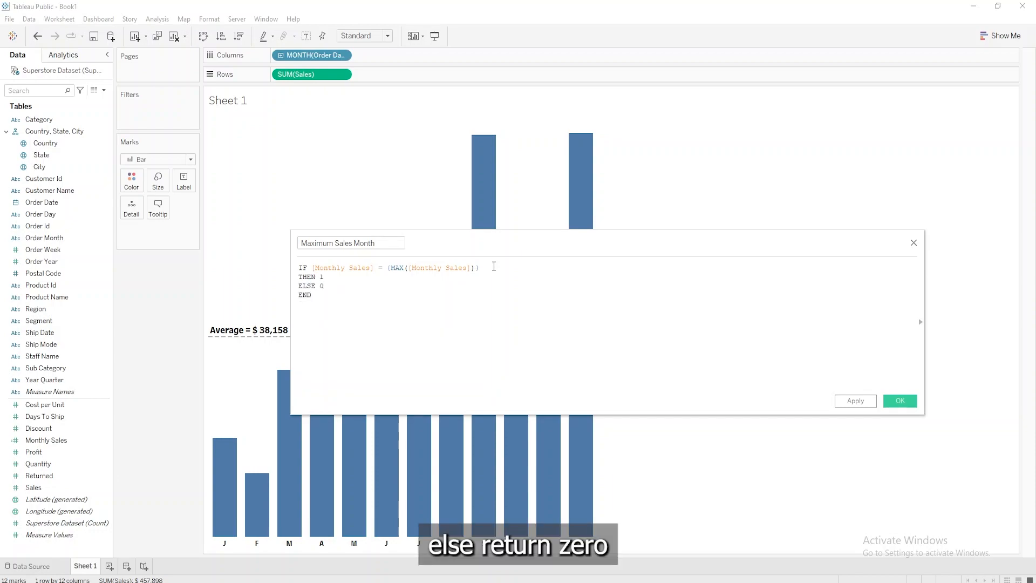
left_click(900, 401)
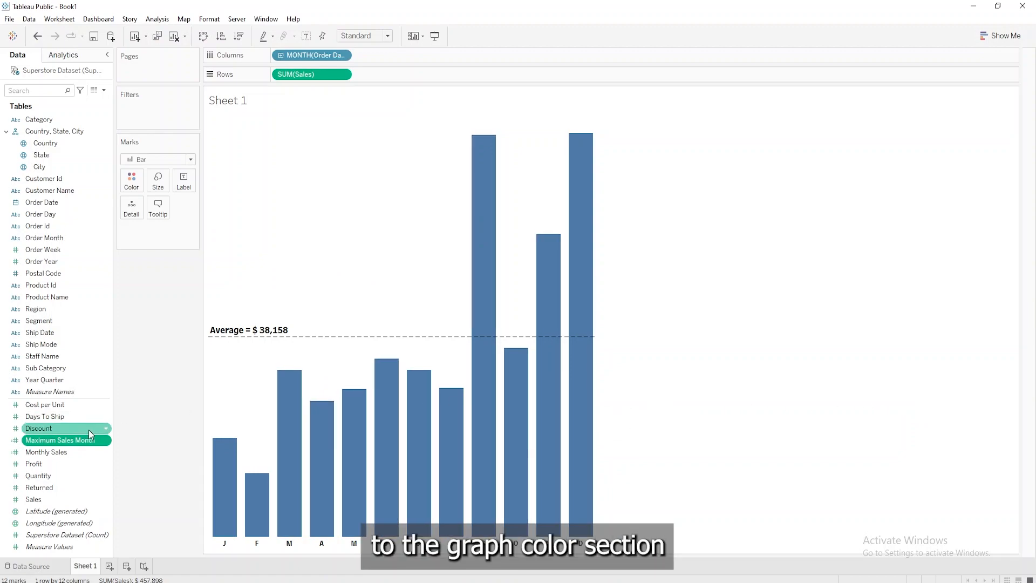
Color the bars by Maximum Sales Month and convert that field to discrete.
left_click_drag(74, 439, 135, 184)
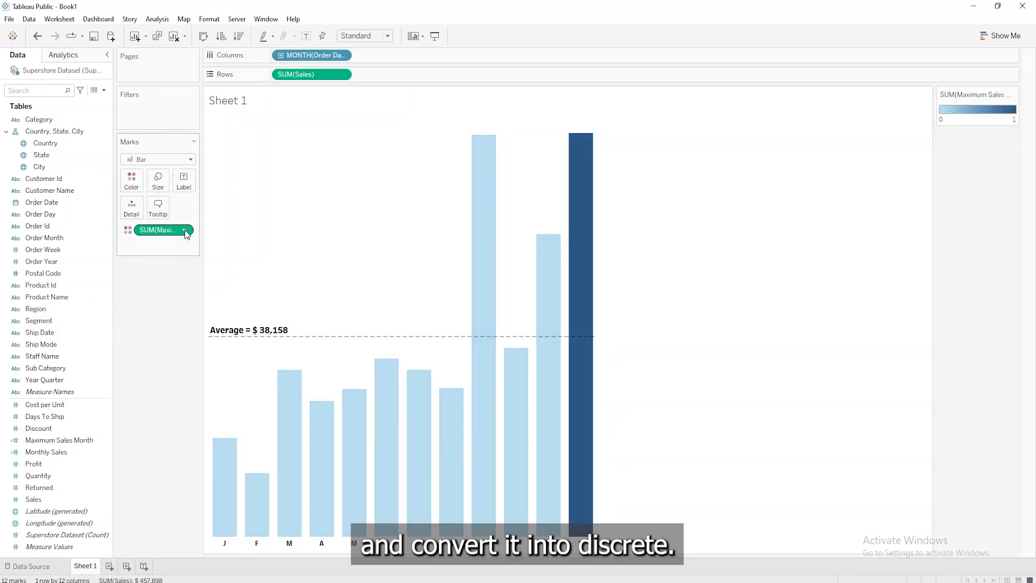
left_click(188, 229)
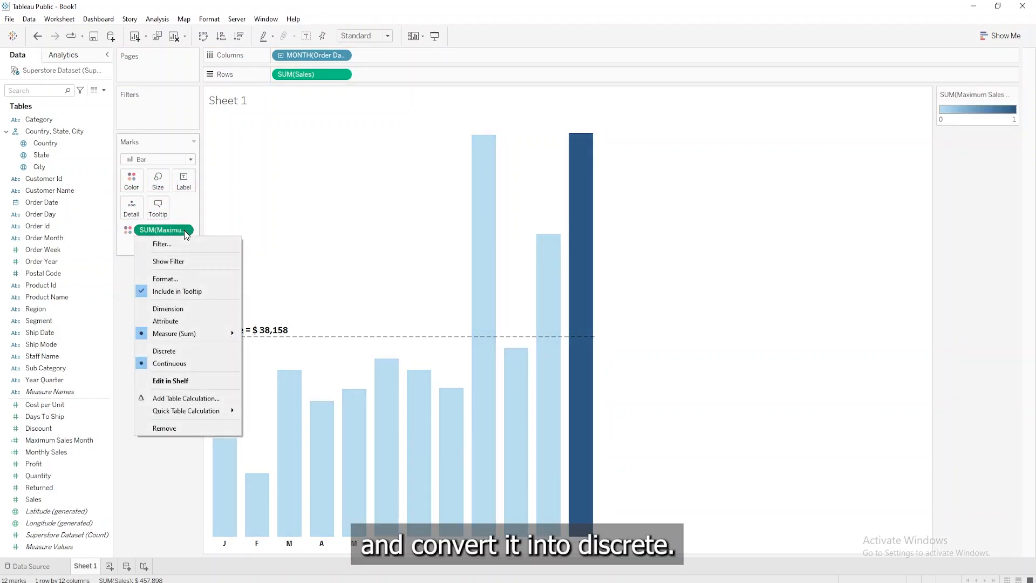
left_click(172, 349)
Assign light cyan to value 0 and violet-blue to value 1 in the Maximum Sales Month colors.
left_click(1014, 94)
left_click(950, 104)
double_click(381, 201)
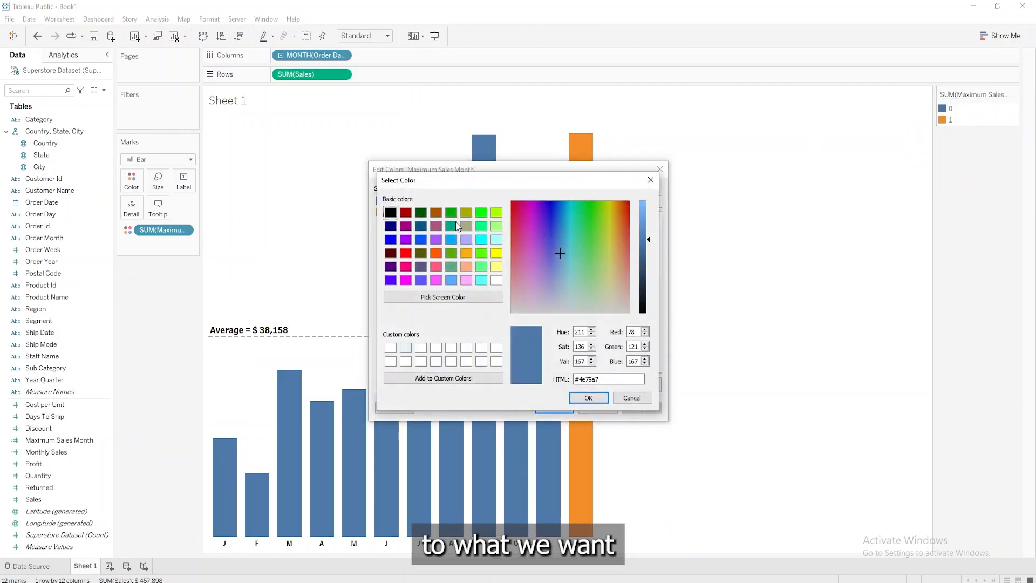
left_click(481, 280)
left_click(588, 397)
double_click(379, 210)
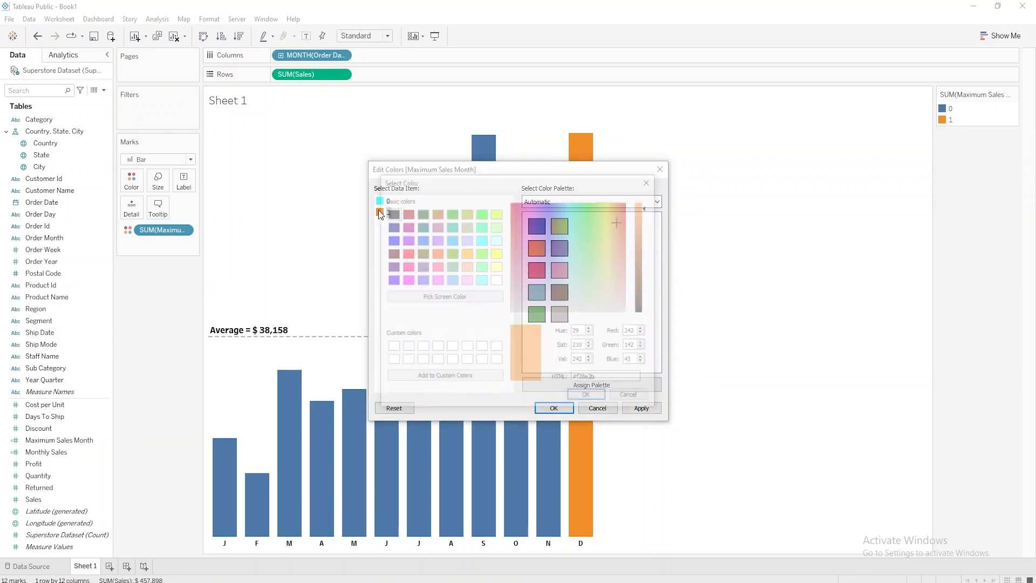
left_click(420, 280)
left_click(588, 398)
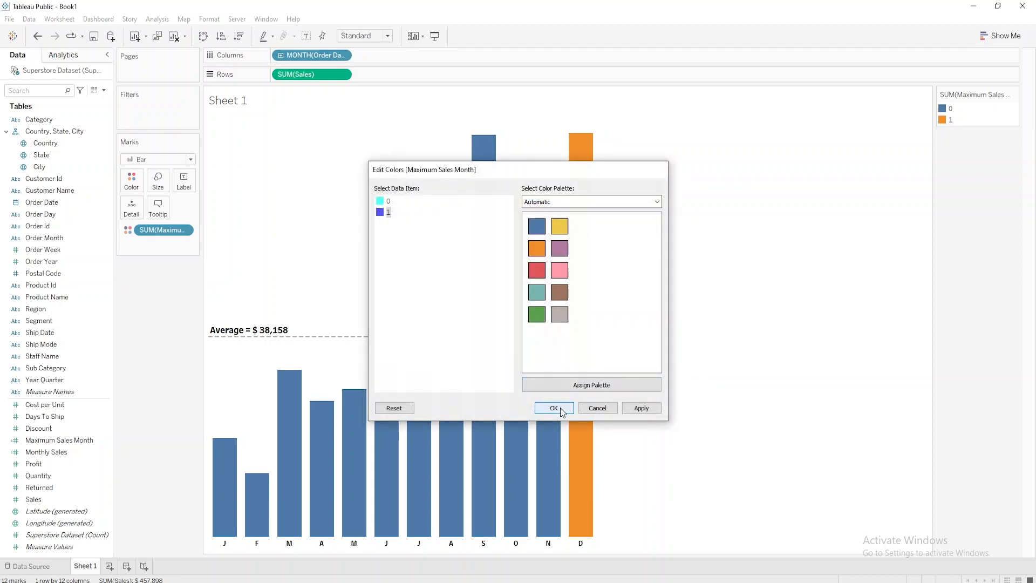
left_click(554, 408)
Add a filter on the year of Order Date with no years preselected, and show its filter control.
left_click_drag(40, 203, 146, 113)
left_click(465, 227)
left_click(536, 407)
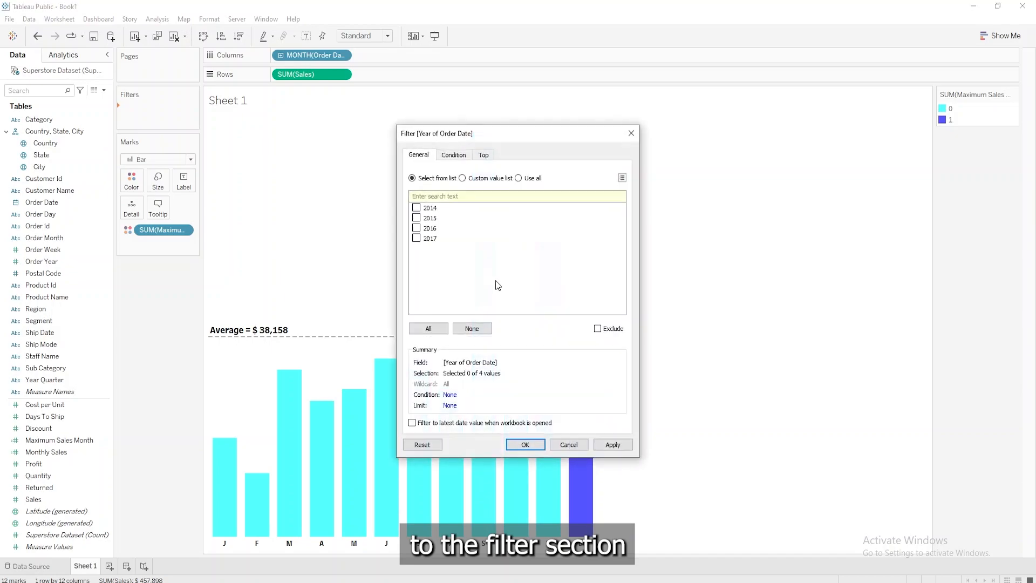
left_click(528, 445)
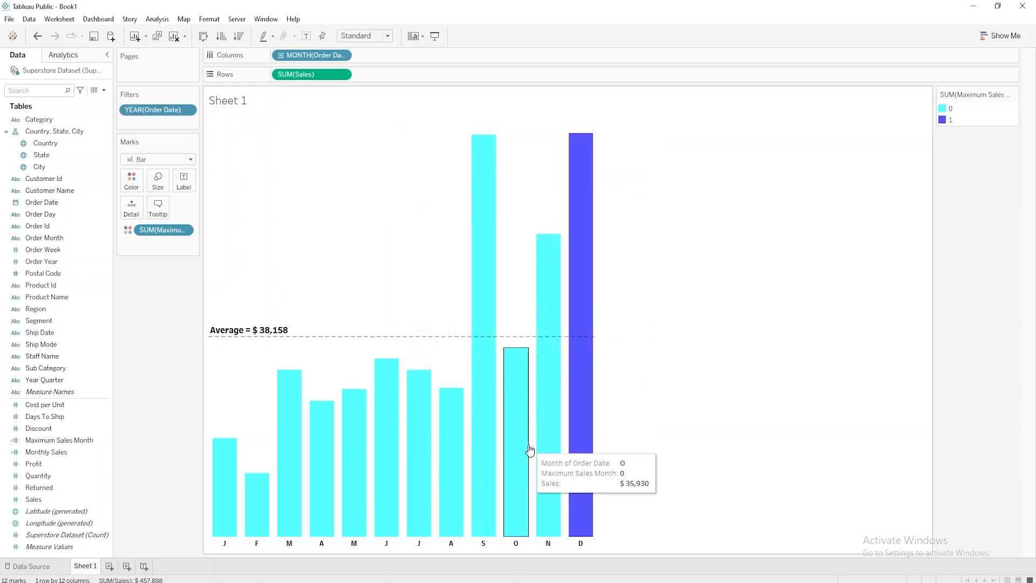
left_click(187, 110)
left_click(170, 140)
Make the year filter a single value list and remove its "All" value.
left_click(1014, 94)
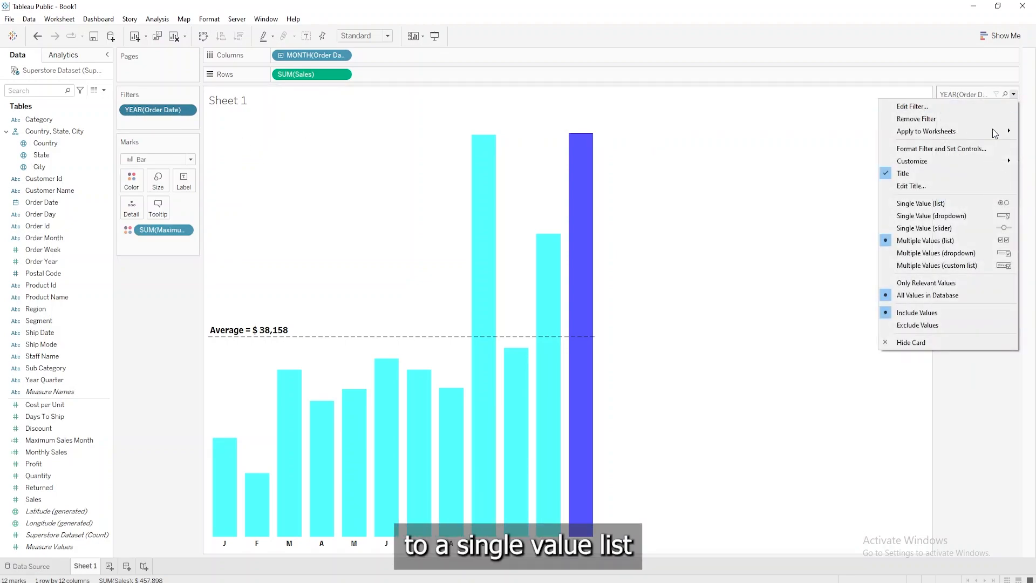
left_click(951, 205)
left_click(1013, 94)
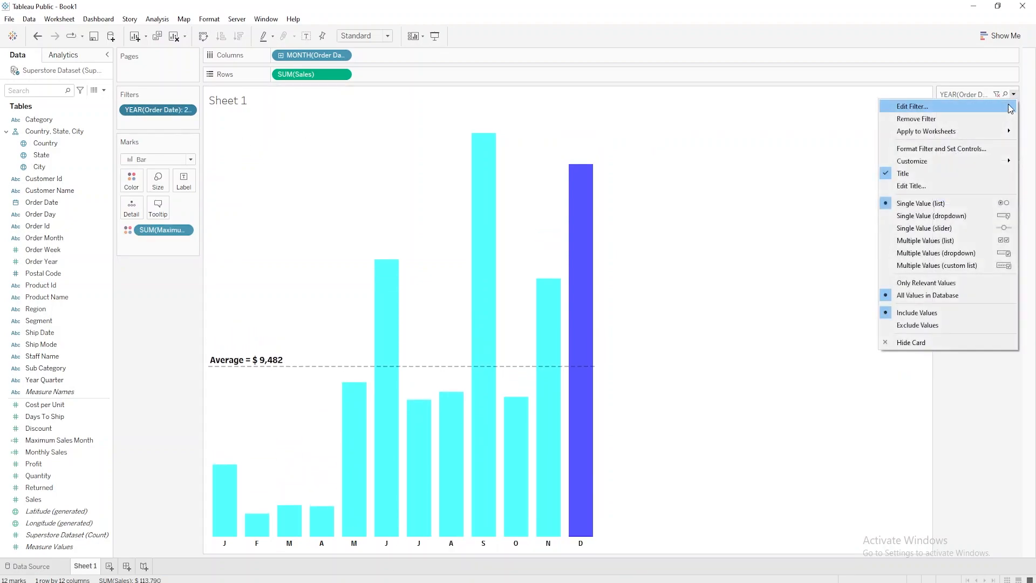
mouse_move(931, 159)
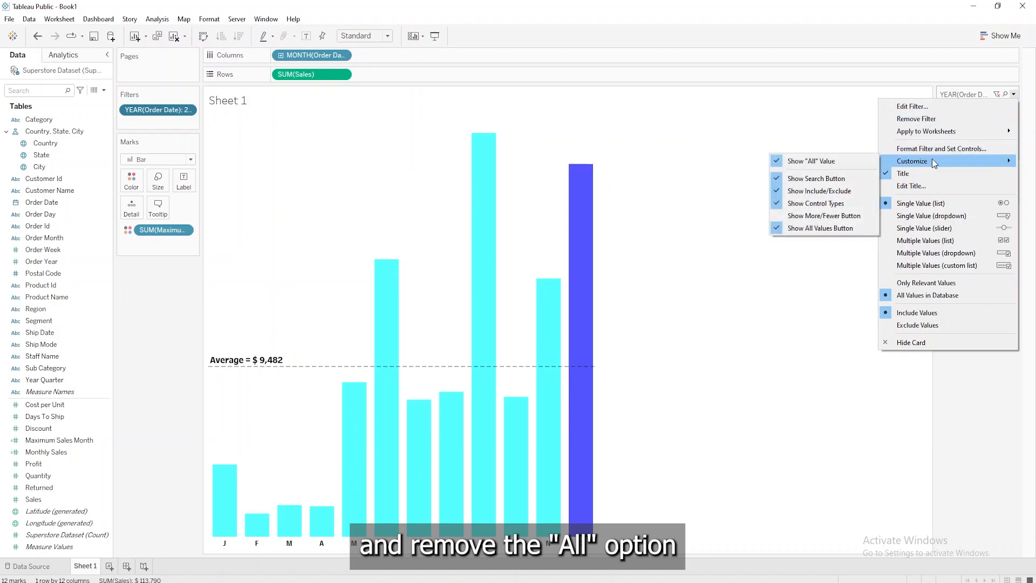
left_click(812, 160)
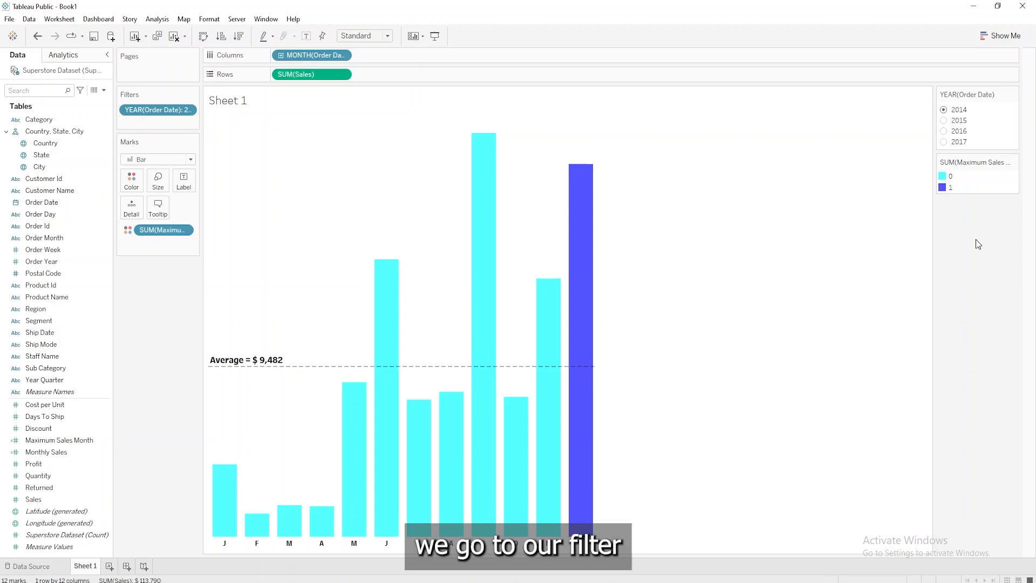
Add the year filter to context and switch it through 2015, 2016 and 2017.
right_click(189, 112)
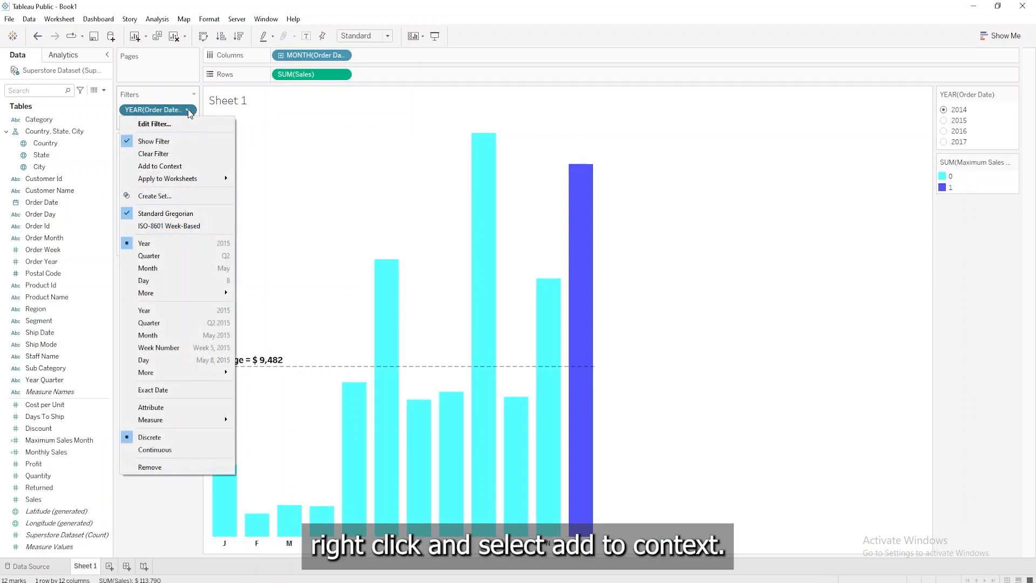
left_click(181, 165)
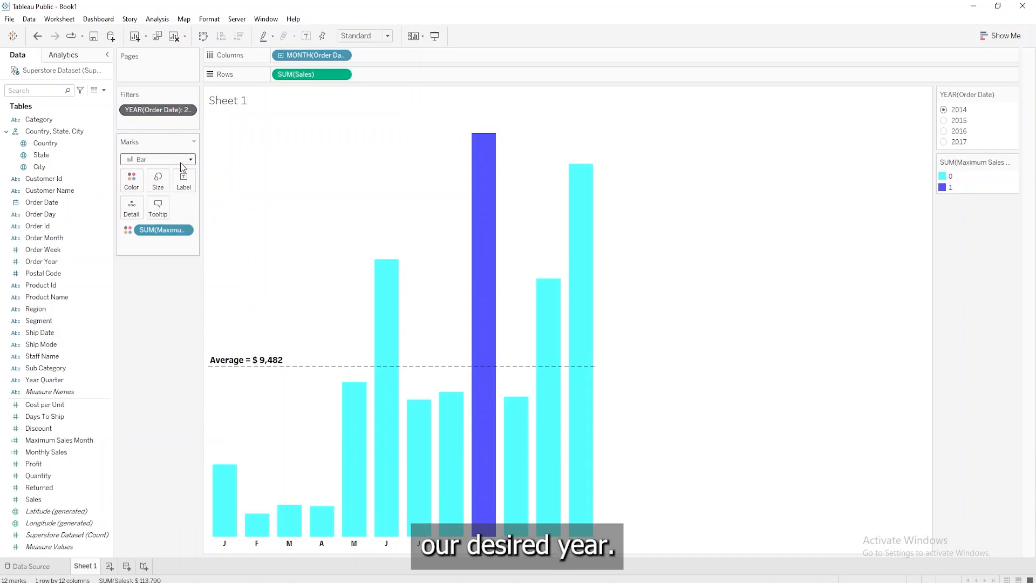
left_click(945, 120)
left_click(944, 132)
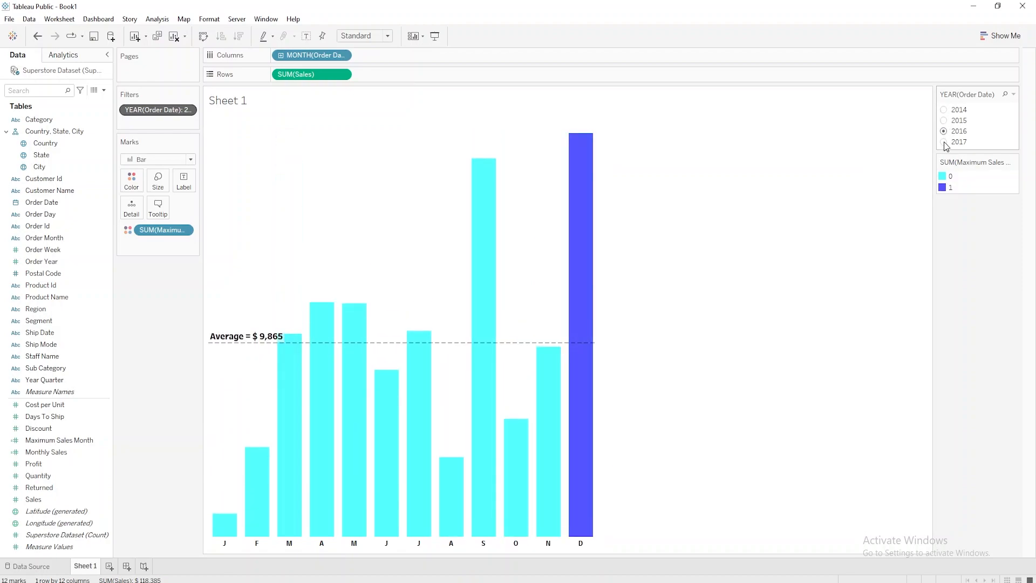
left_click(944, 143)
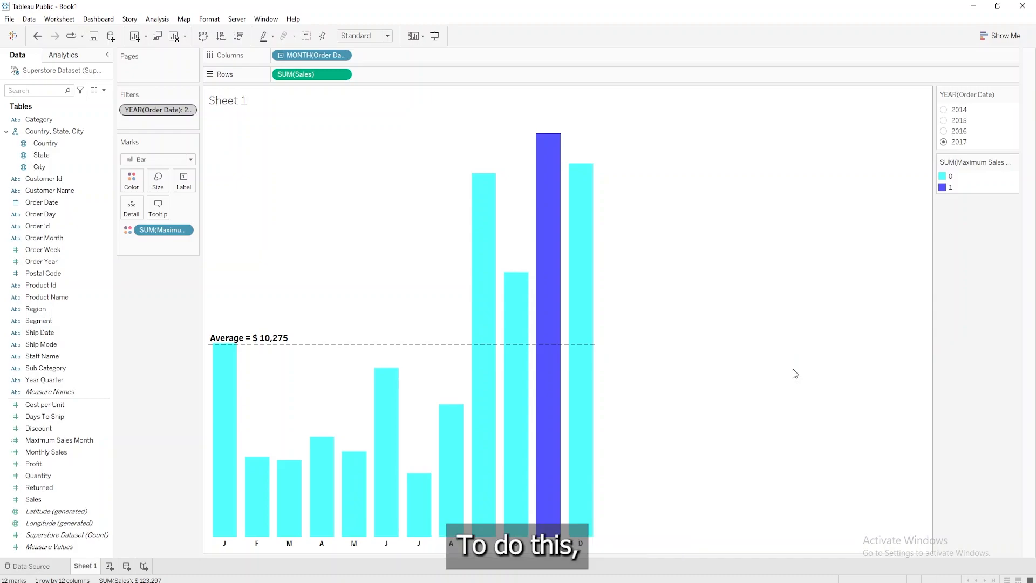
Edit the Maximum Sales Month calculation, adding ELSEIF [Monthly Sales] = {MIN([Monthly Sales])} THEN -1 before the ELSE line.
left_click(108, 440)
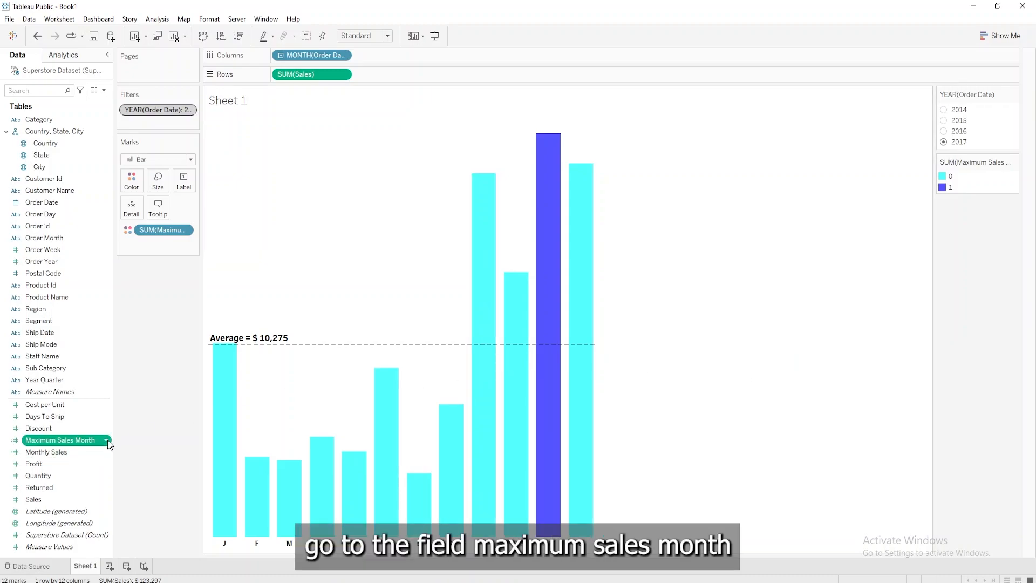
left_click(154, 235)
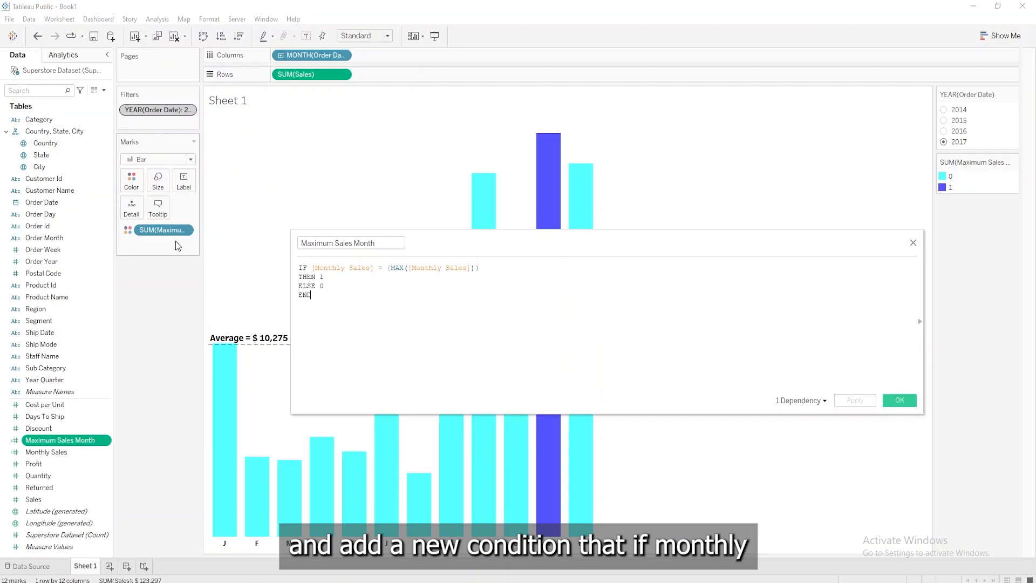
left_click(328, 277)
key("Return")
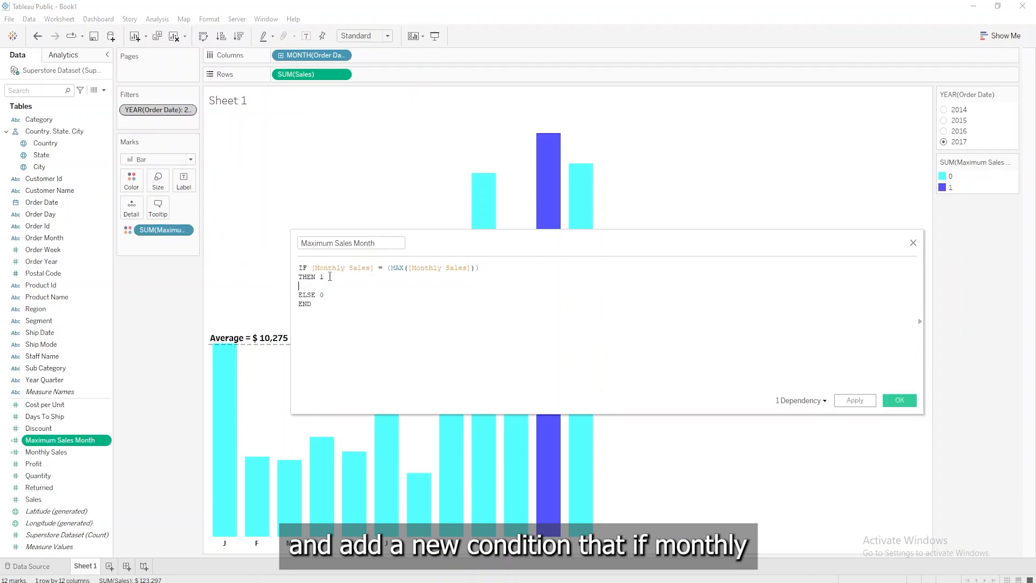
type("ELSEIF ")
type("[Monthly Sales] = {m")
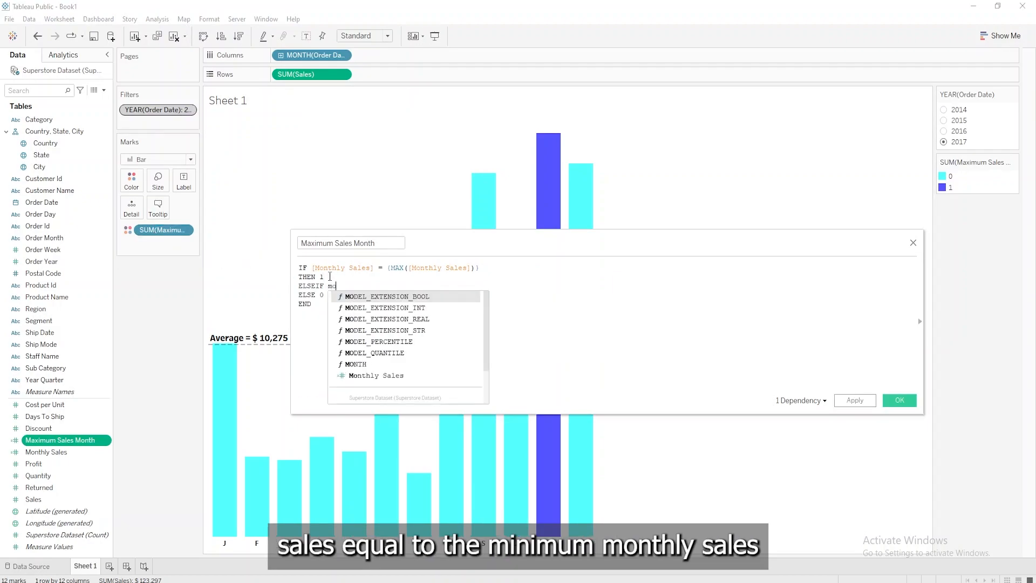
type("IN([Monthly Sales])")
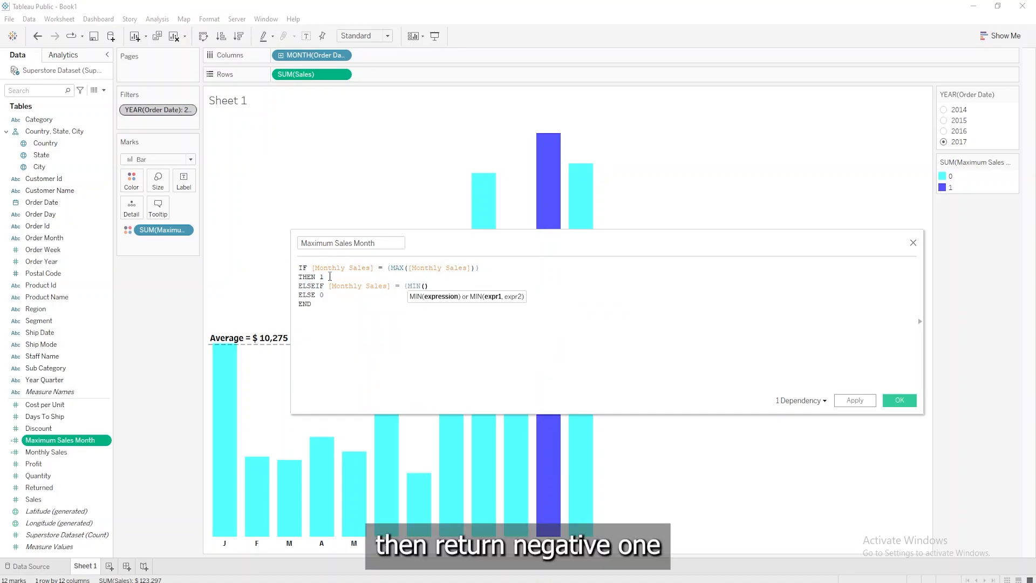
type(")}")
key("Return")
type("THEN -1")
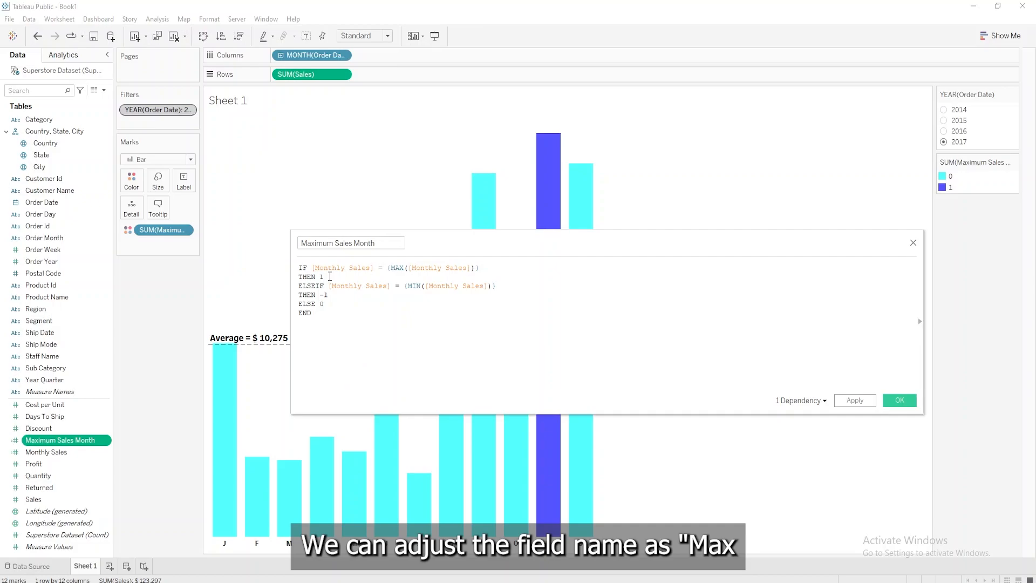
Rename the calculated field "Max / Min Sales Month" and save it.
left_click(333, 243)
key("BackSpace")
key("BackSpace")
key("BackSpace")
key("BackSpace")
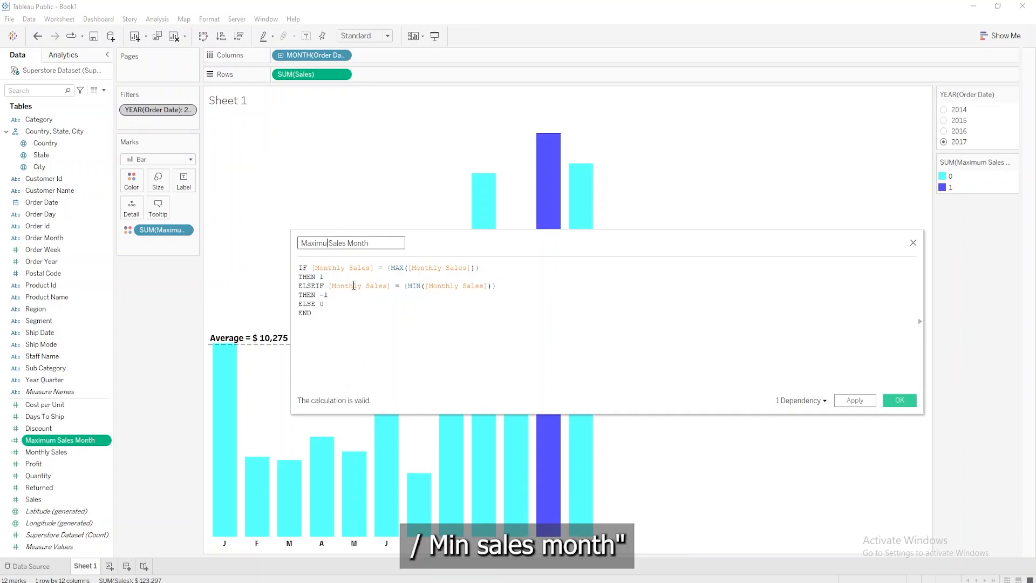
type("/ Min")
left_click(900, 400)
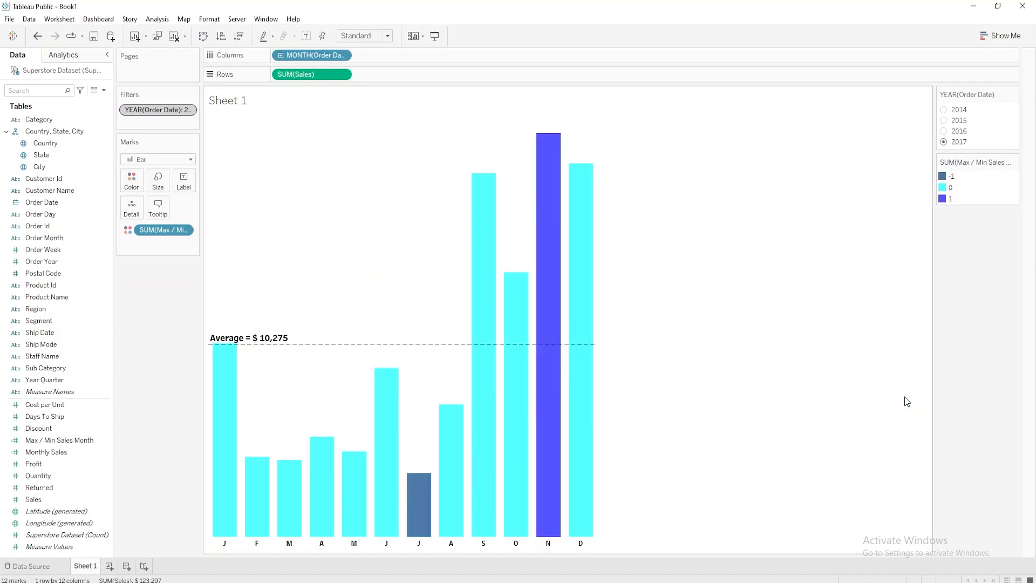
Switch the year filter through 2016, 2015 and 2014 to check the highlighted highest and lowest months.
left_click(943, 131)
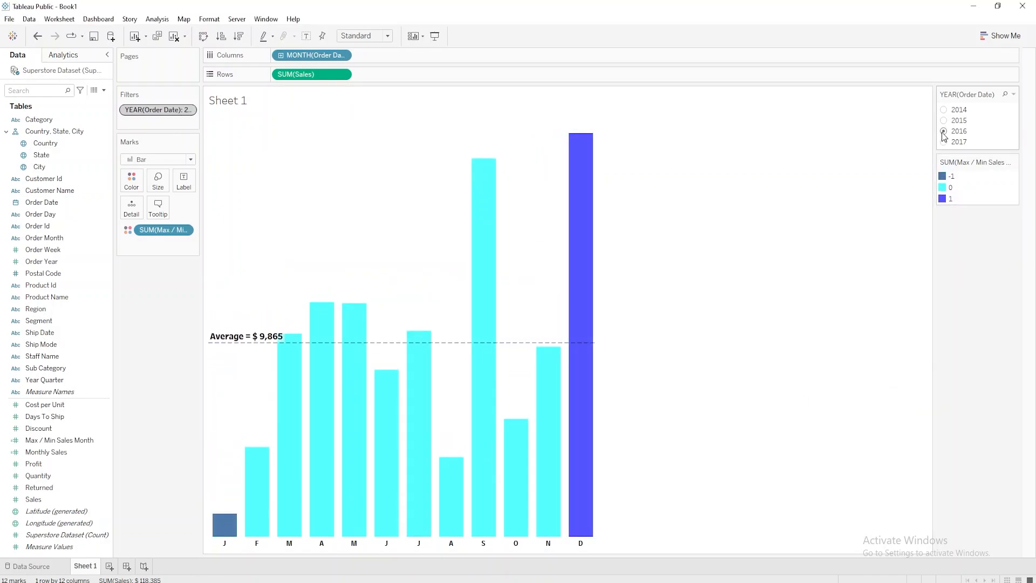
left_click(946, 121)
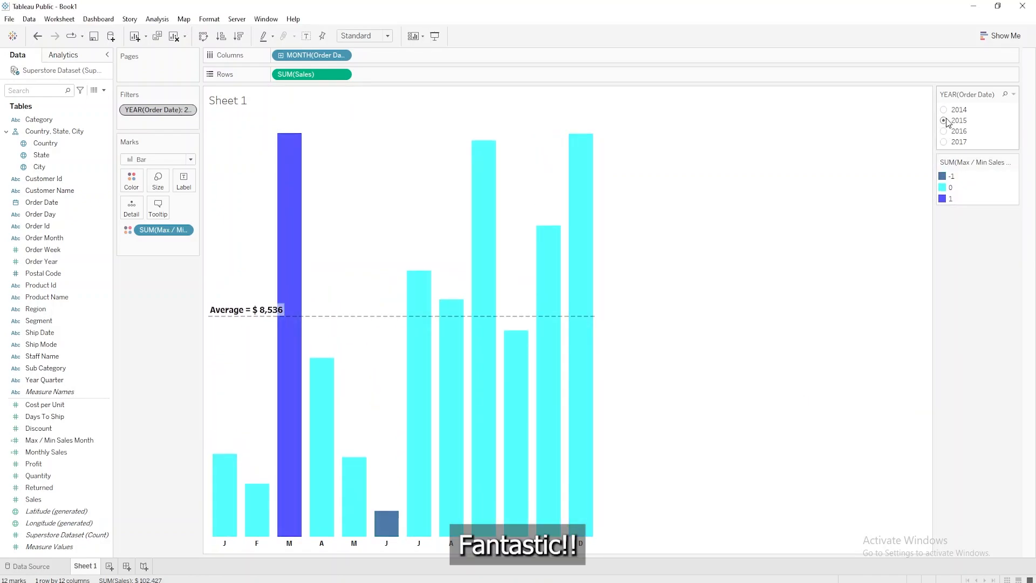
left_click(944, 111)
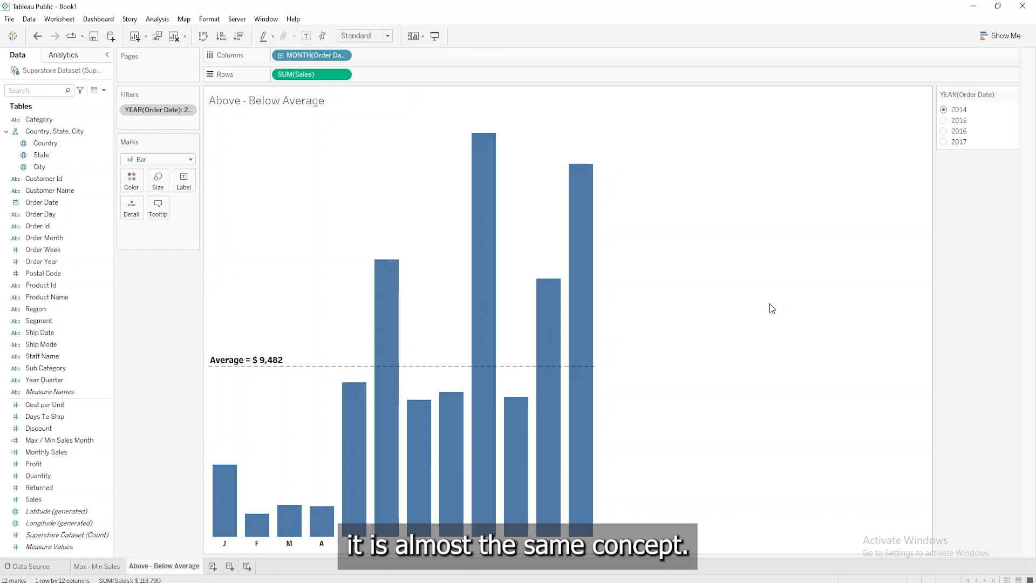
Create a new calculated field named "Above / Below Average".
left_click(104, 91)
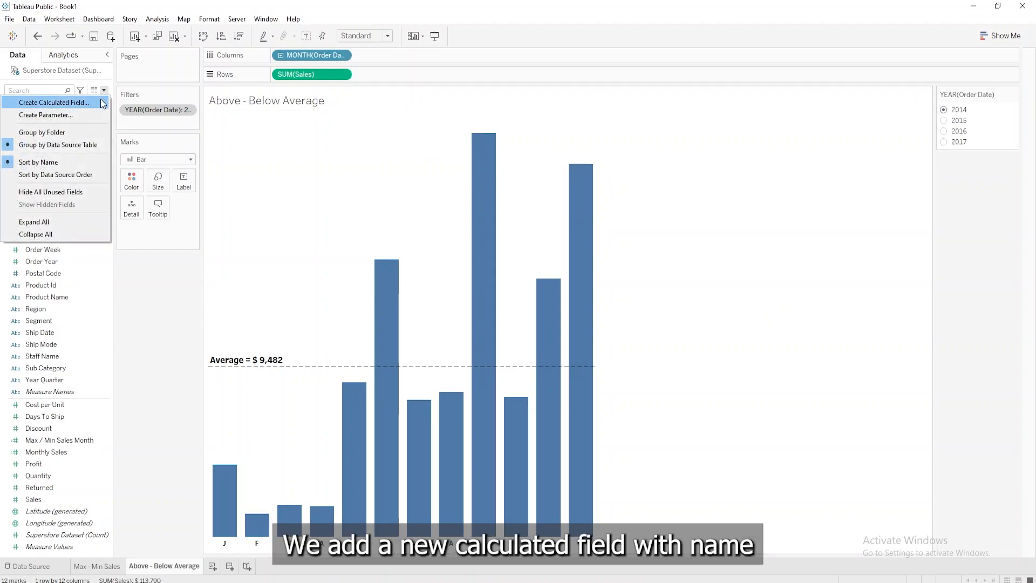
left_click(101, 102)
type("Above / Below Average")
key("Tab")
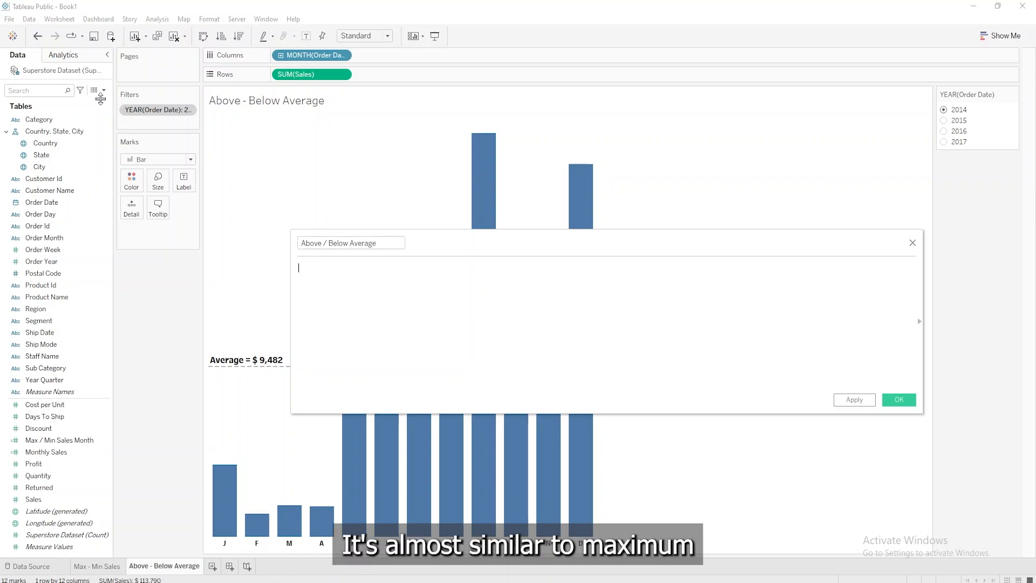
Write the formula's condition as IF [Monthly Sales] >= {AVG([Monthly Sales])}.
type("IF")
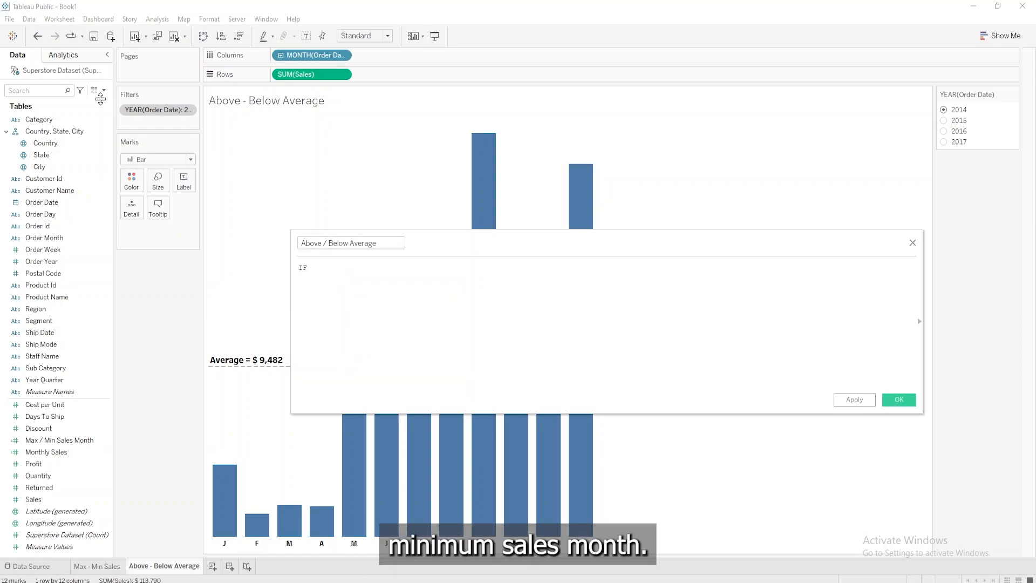
type(" [Monthly Sales] >= (av")
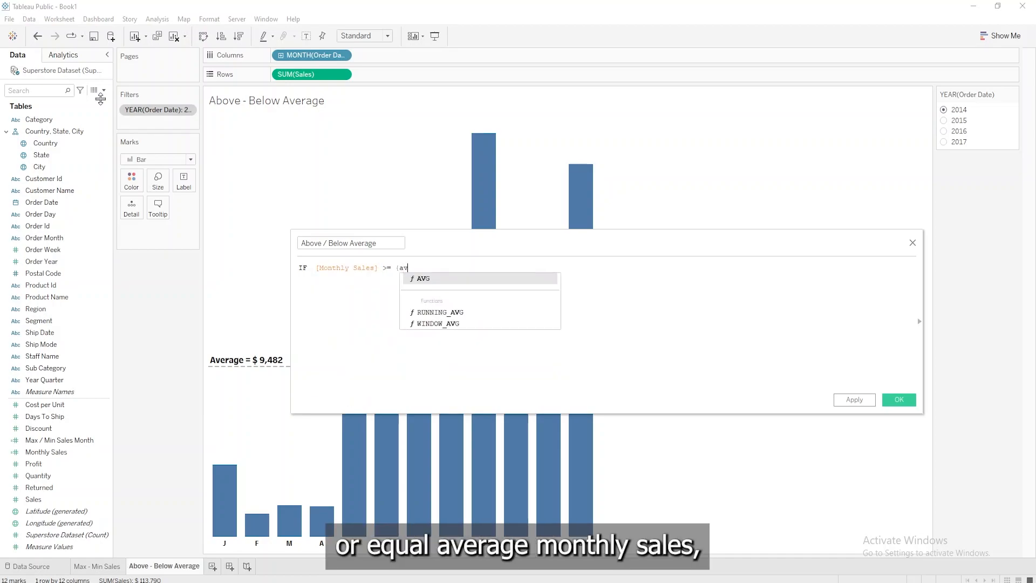
key("Return")
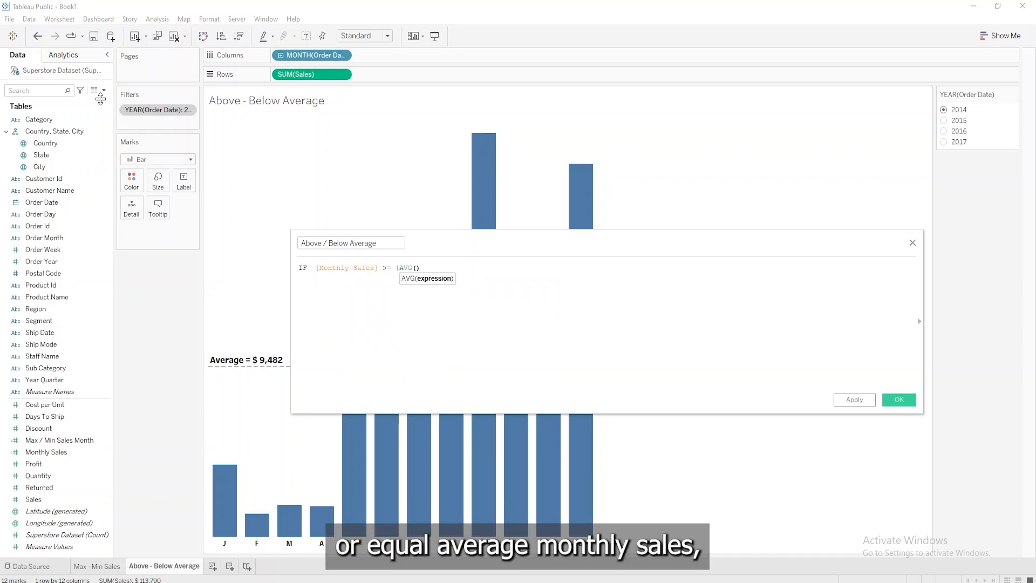
type("mon")
key("Down")
key("Return")
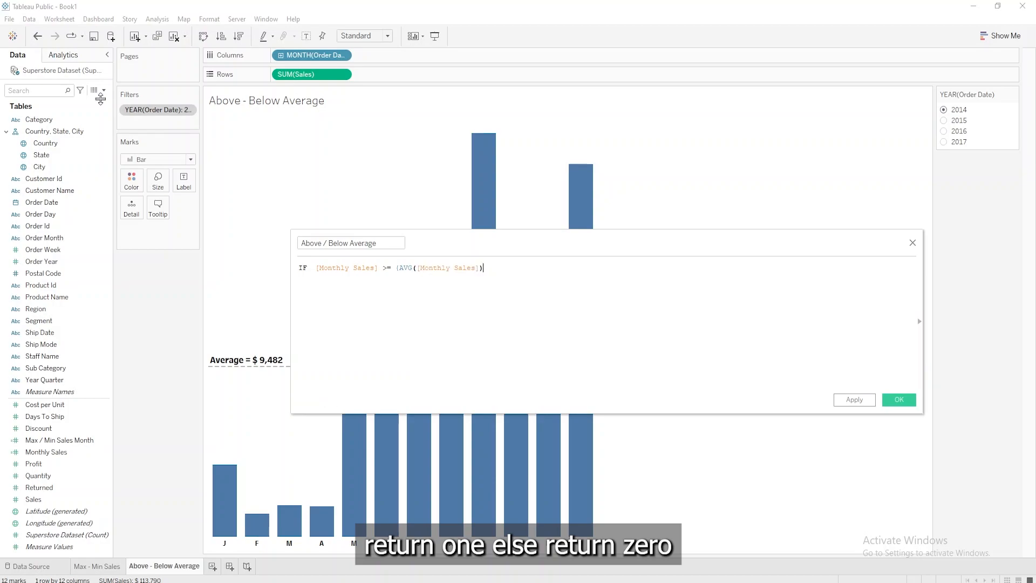
type("))")
Complete the Above / Below Average formula with THEN 1, ELSE 0 and END, and save the field.
key("Return")
type("The")
key("Return")
type("1")
key("Return")
type("el")
key("Return")
type("0")
key("Return")
type("en")
key("Return")
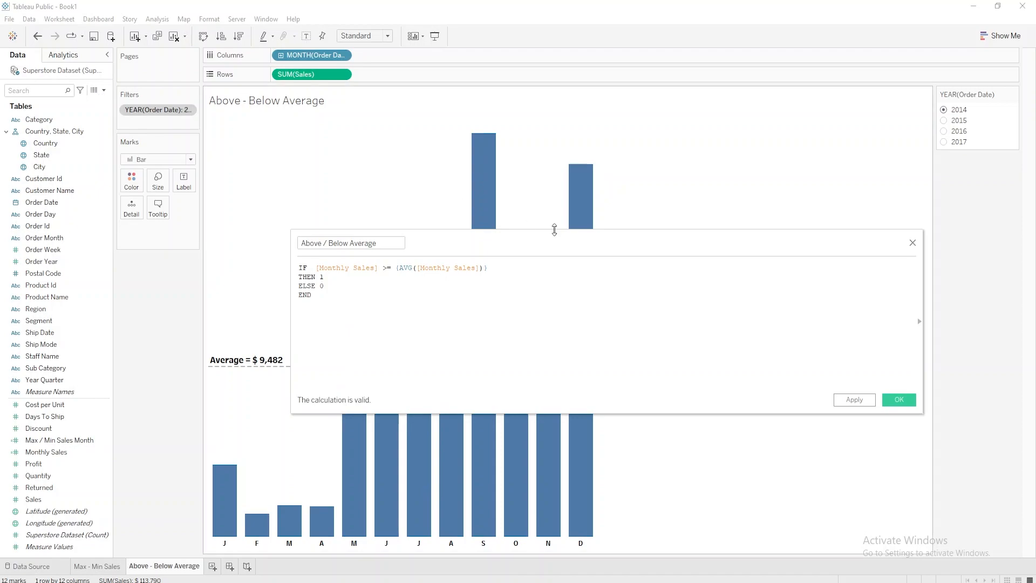
left_click(899, 400)
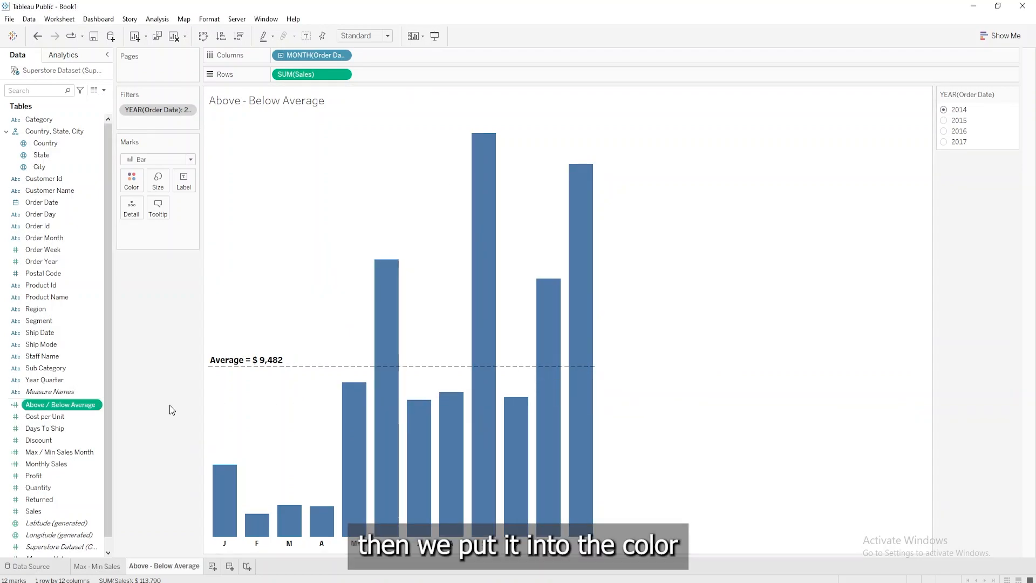
Color the bars by Above / Below Average and convert that color field to discrete.
left_click_drag(65, 403, 135, 180)
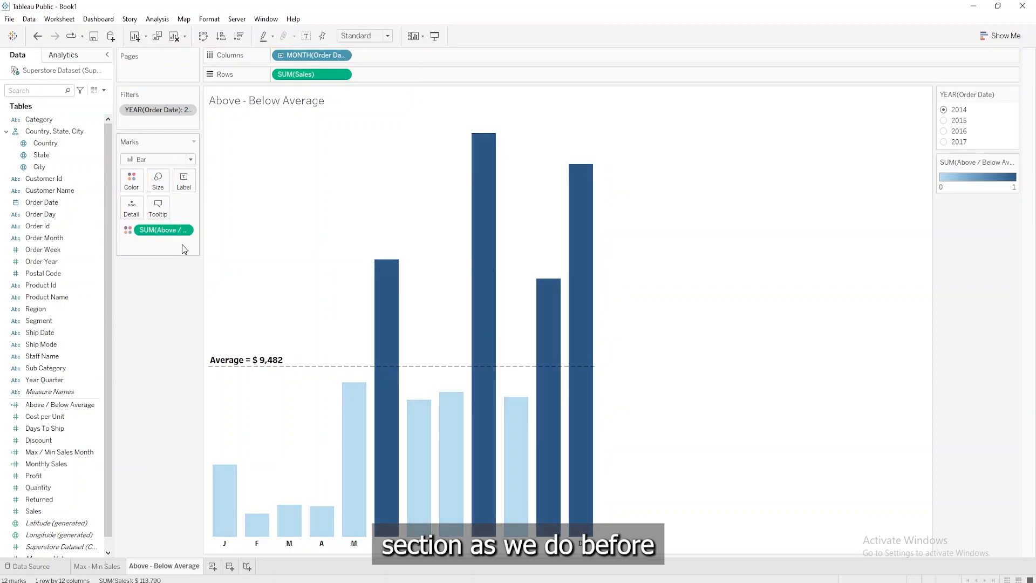
right_click(162, 231)
left_click(183, 357)
Assign light cyan #55ffff to value 0 and violet-blue #5555ff to value 1 in the Above / Below Average colors.
left_click(1013, 162)
left_click(950, 171)
double_click(380, 201)
left_click(481, 280)
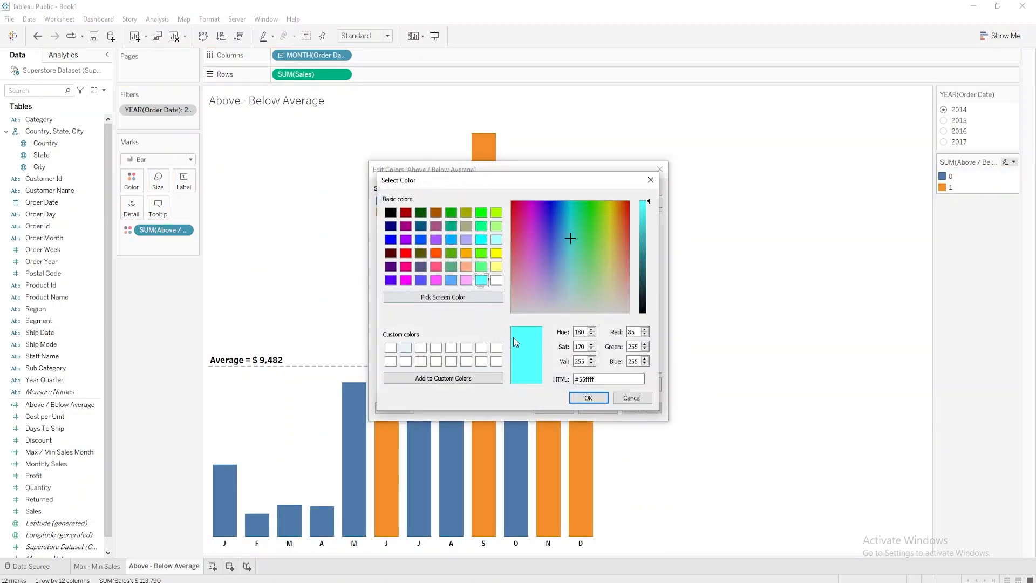
left_click(589, 397)
double_click(381, 212)
left_click(419, 280)
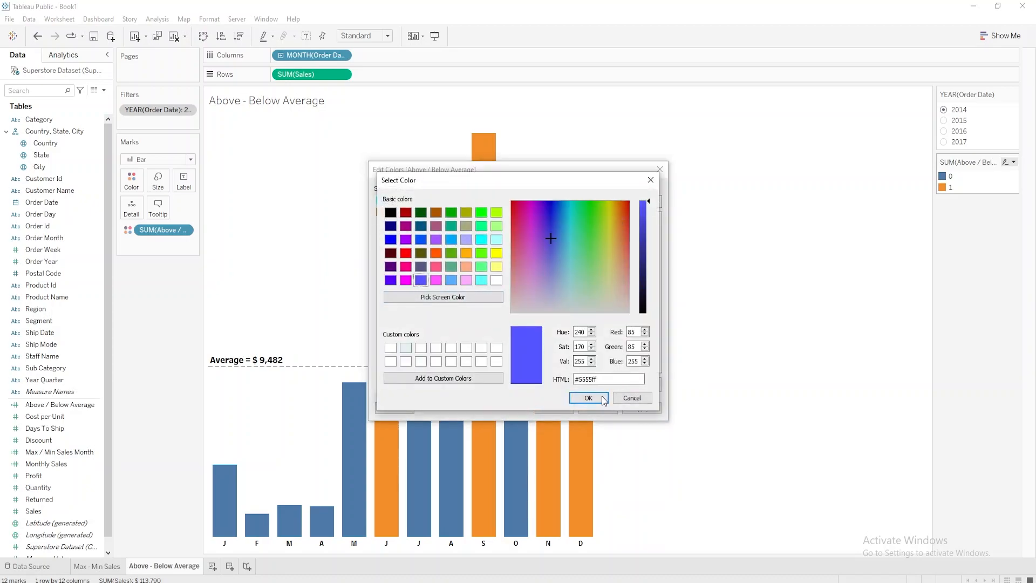
left_click(588, 398)
left_click(554, 409)
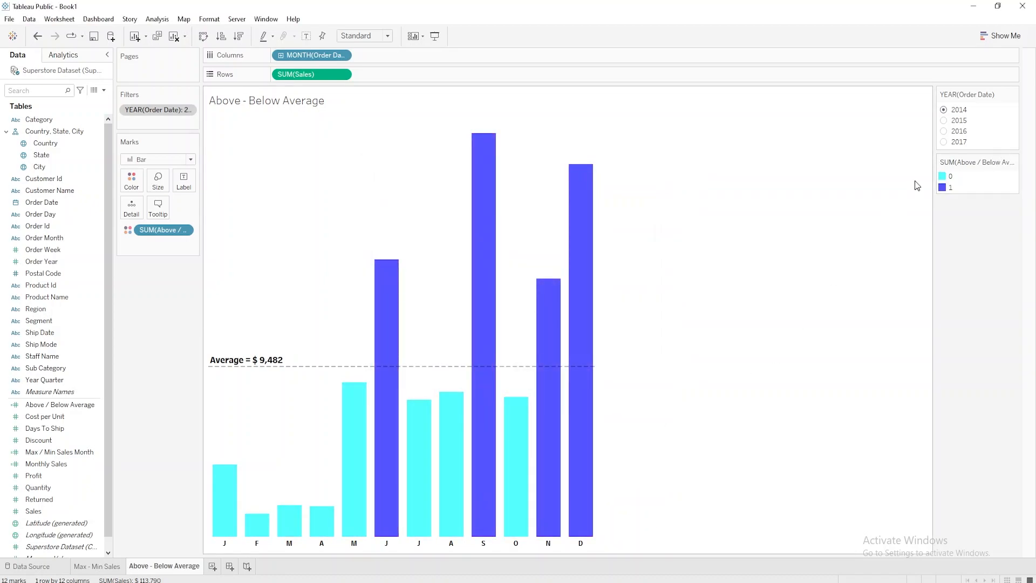
Switch the year filter through 2015, 2016 and 2017 to check the above- and below-average coloring.
left_click(944, 120)
left_click(944, 131)
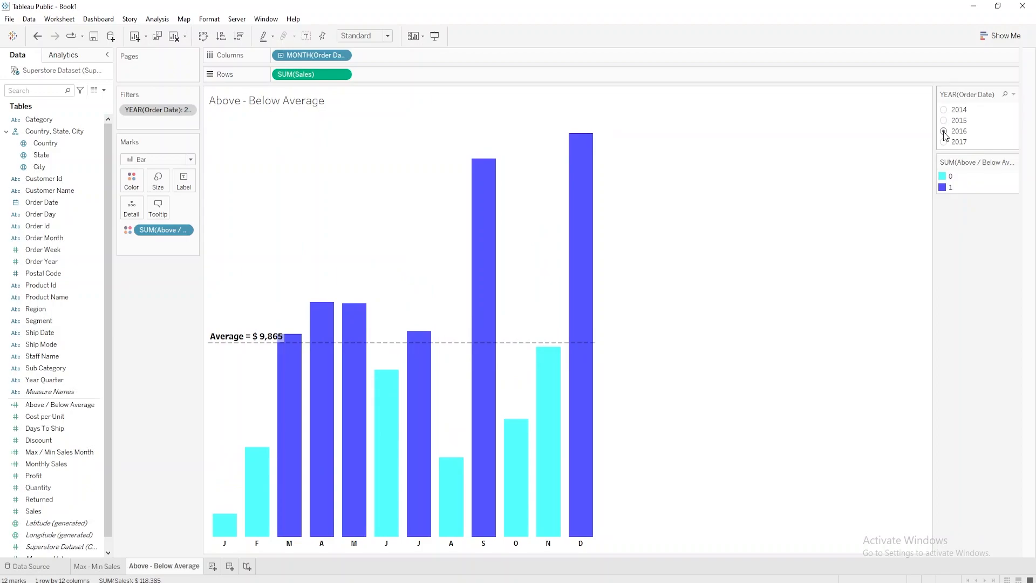
left_click(944, 142)
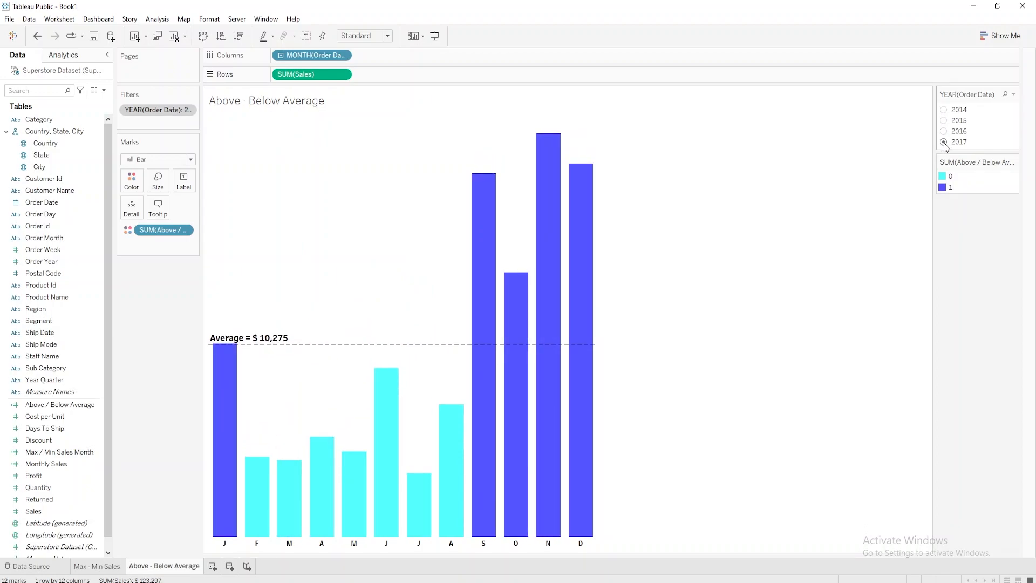